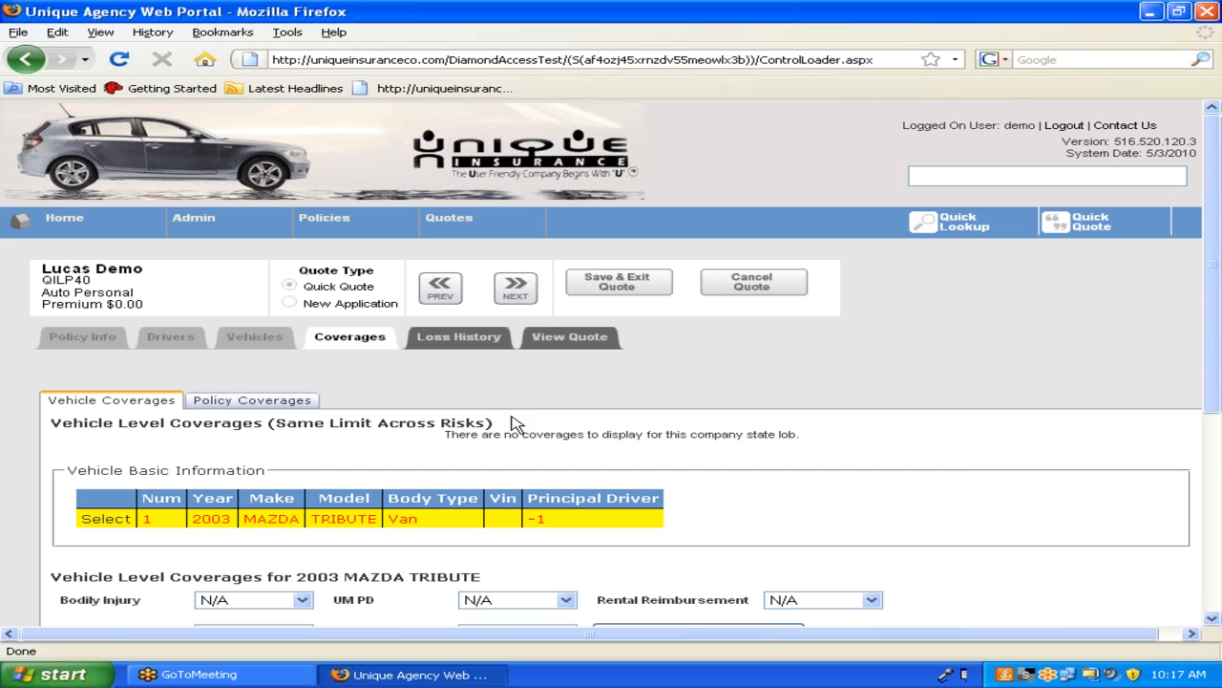
Set the 2003 Mazda Tribute's Bodily Injury coverage to 20/40 and its Property Damage coverage to 15,000.
{"action": "scroll", "coordinate": [515, 425], "scroll_direction": "down", "scroll_amount": 4}
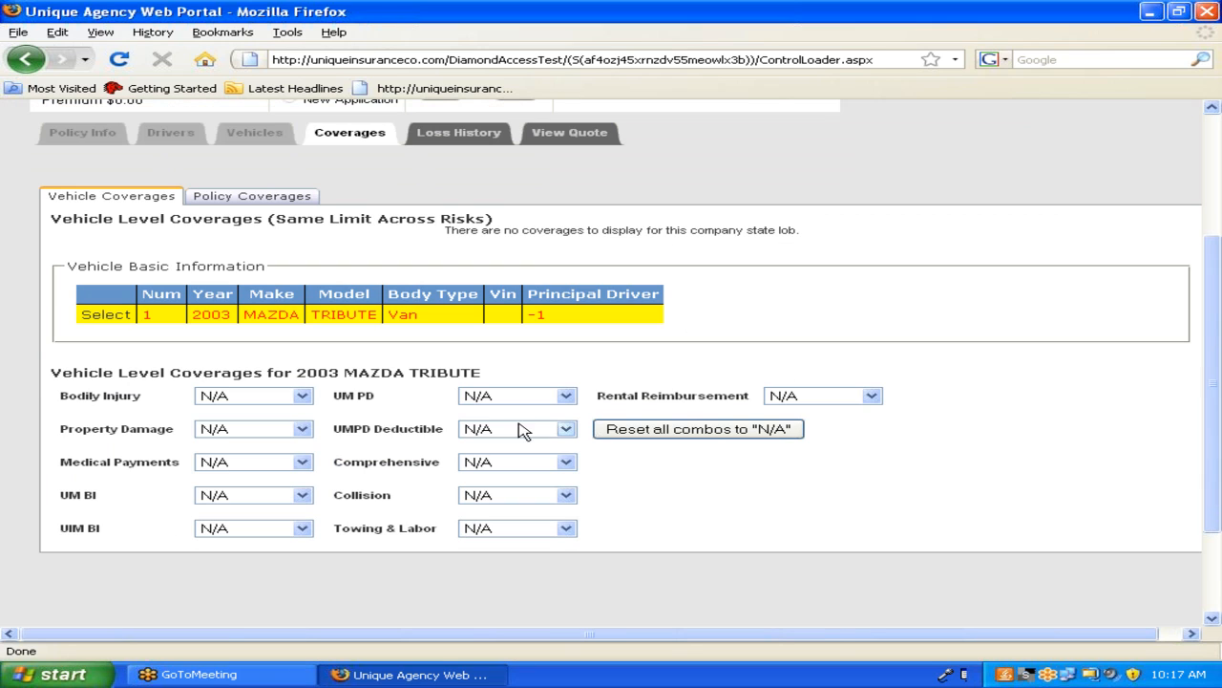
{"action": "left_click", "coordinate": [286, 395]}
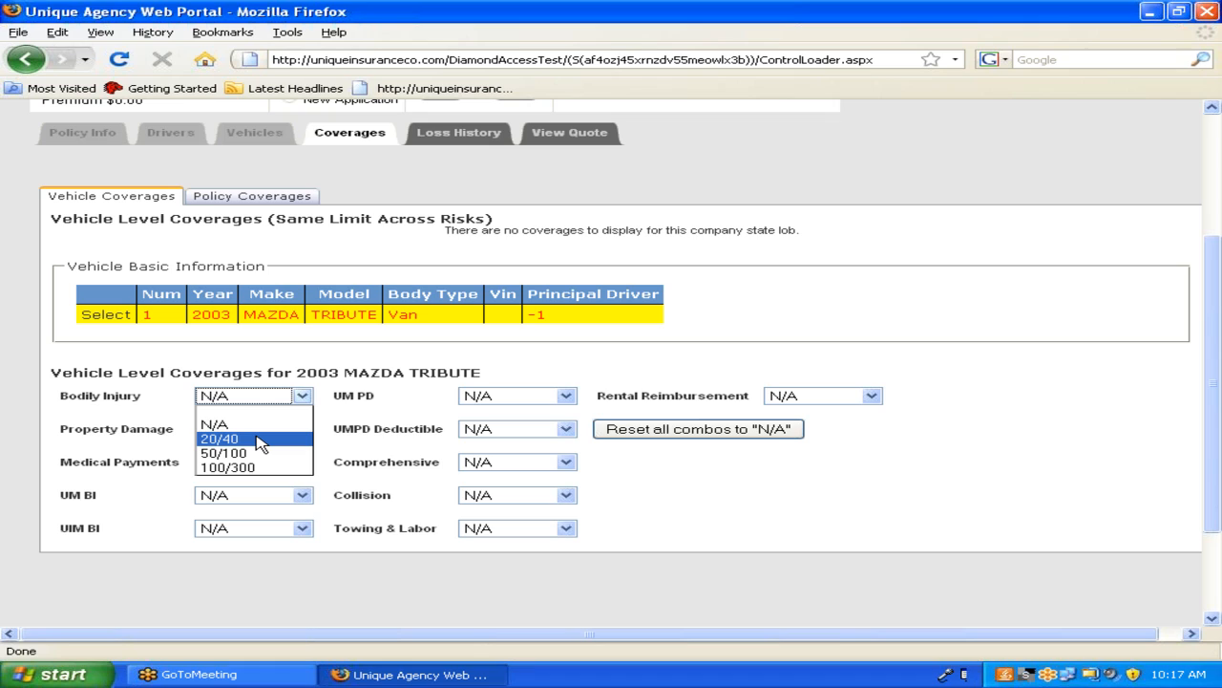
{"action": "left_click", "coordinate": [255, 357]}
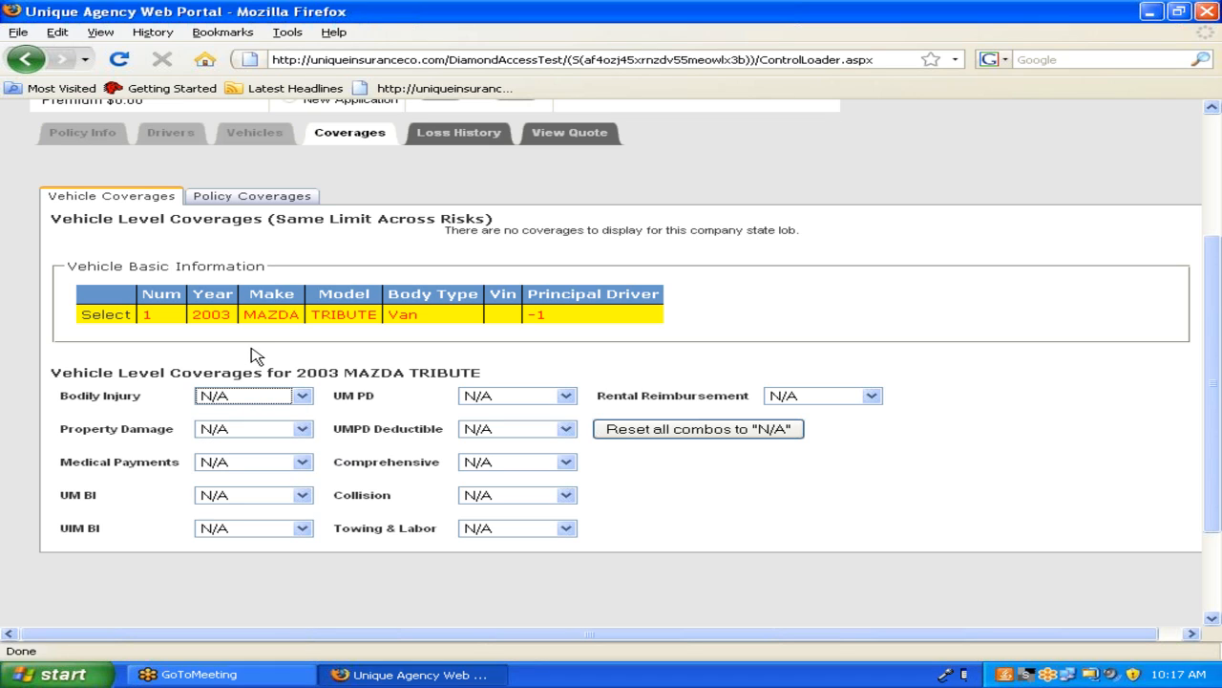
{"action": "left_click", "coordinate": [256, 356]}
{"action": "left_click", "coordinate": [292, 395]}
{"action": "left_click", "coordinate": [275, 438]}
{"action": "left_click", "coordinate": [277, 437]}
{"action": "left_click", "coordinate": [271, 475]}
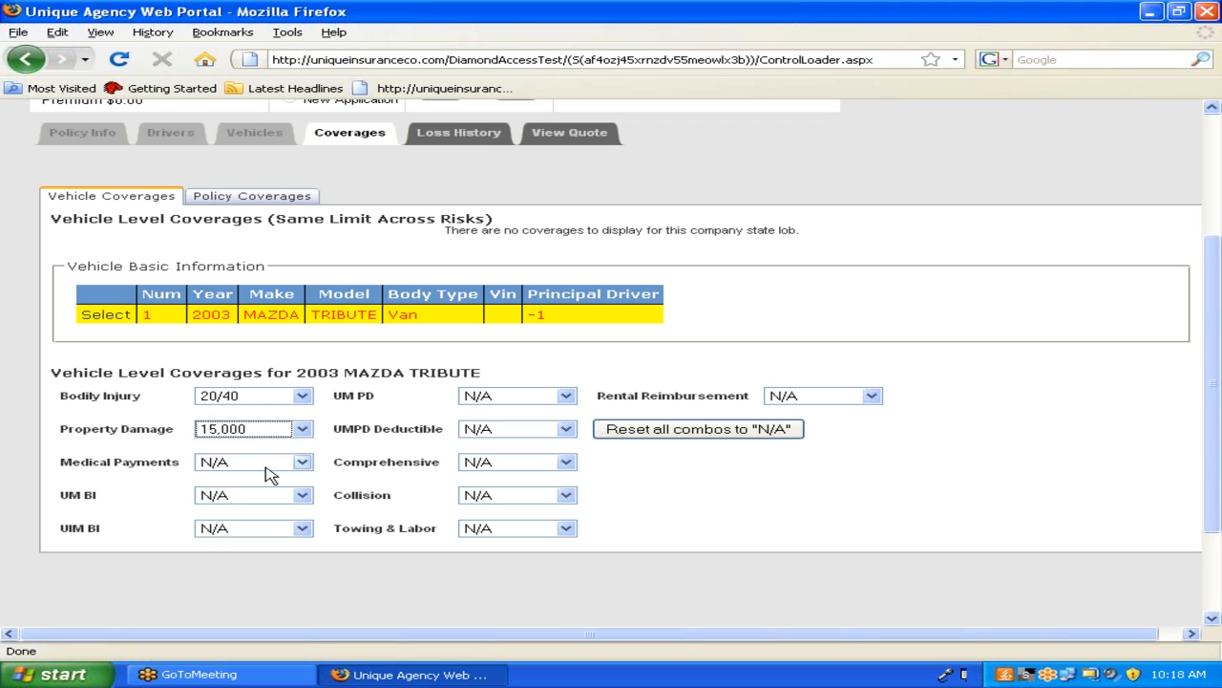
Set the vehicle's UM BI coverage to 20/40 and its Comprehensive and Collision coverages to 500 each.
{"action": "left_click", "coordinate": [244, 496]}
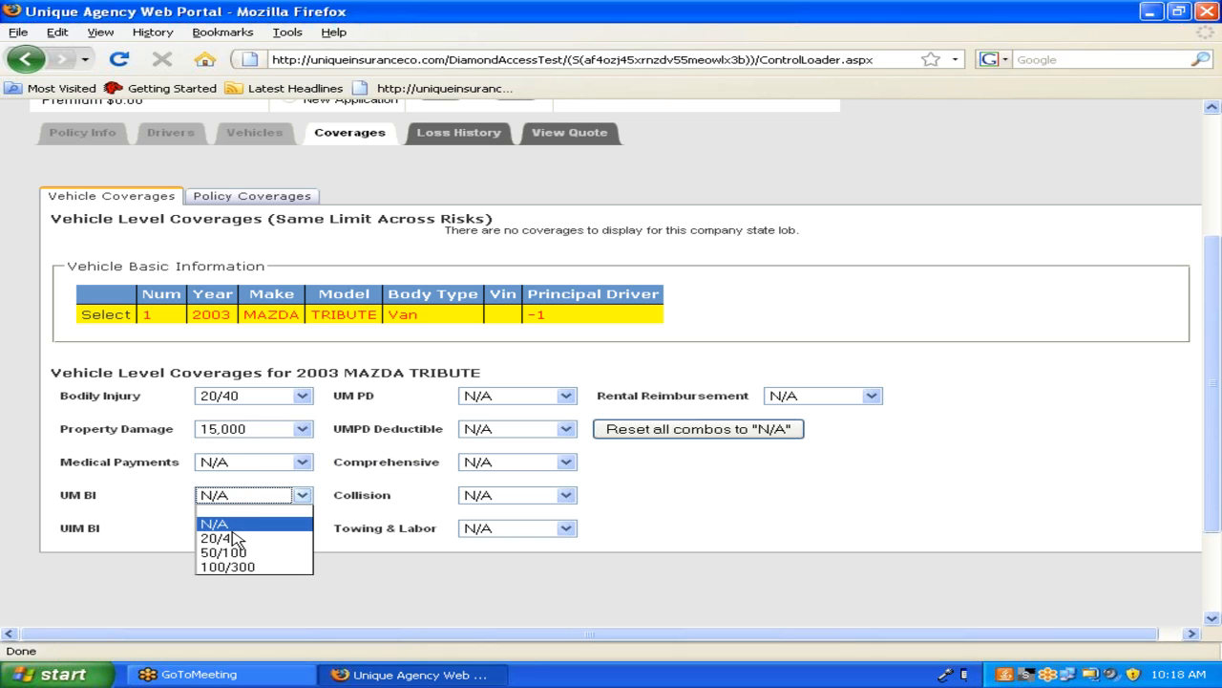
{"action": "left_click", "coordinate": [235, 540]}
{"action": "left_click", "coordinate": [471, 463]}
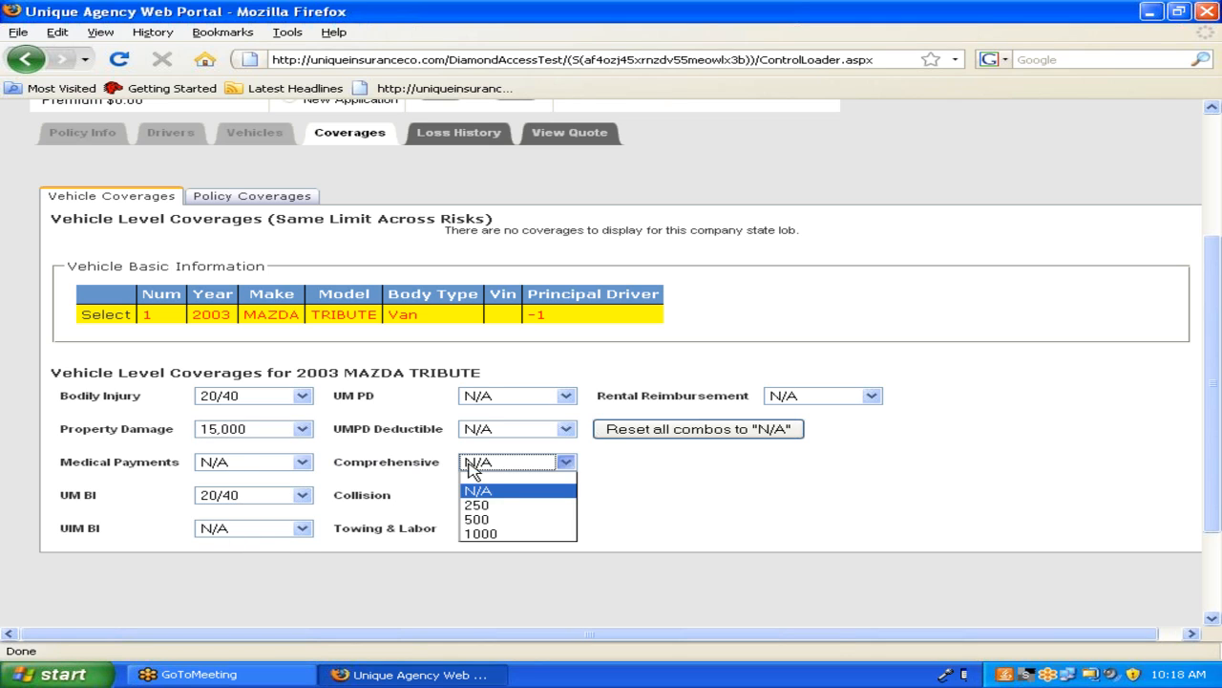
{"action": "left_click", "coordinate": [496, 518]}
{"action": "left_click", "coordinate": [496, 494]}
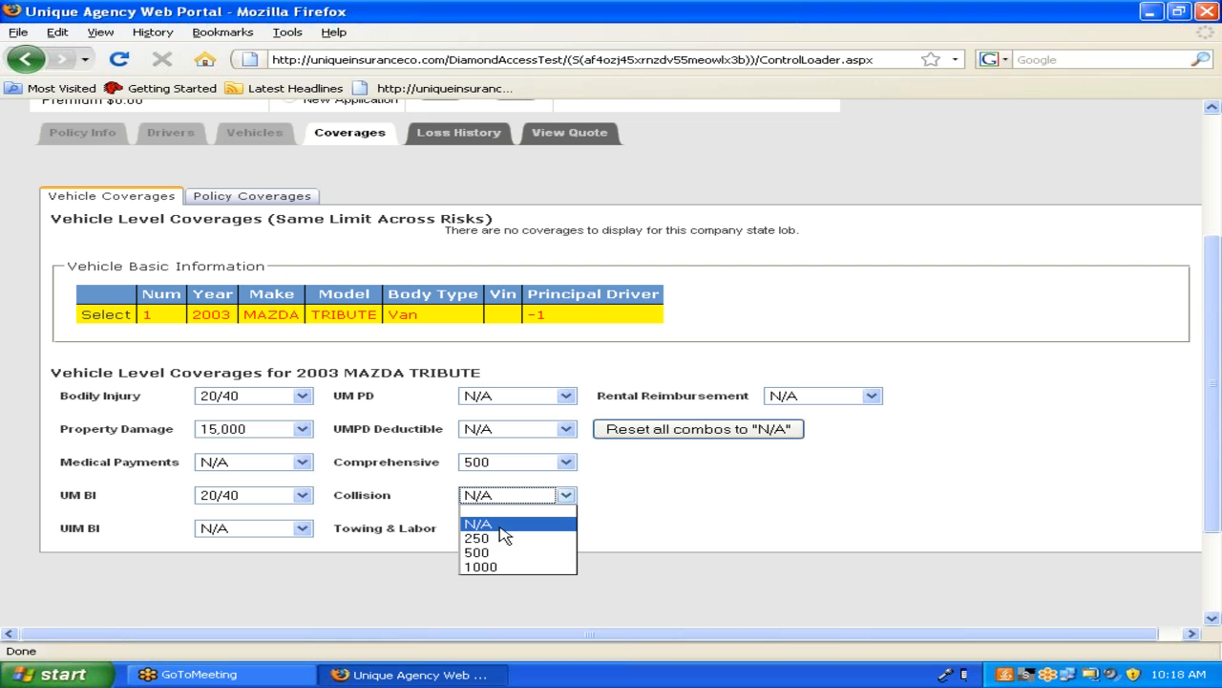
{"action": "left_click", "coordinate": [501, 552]}
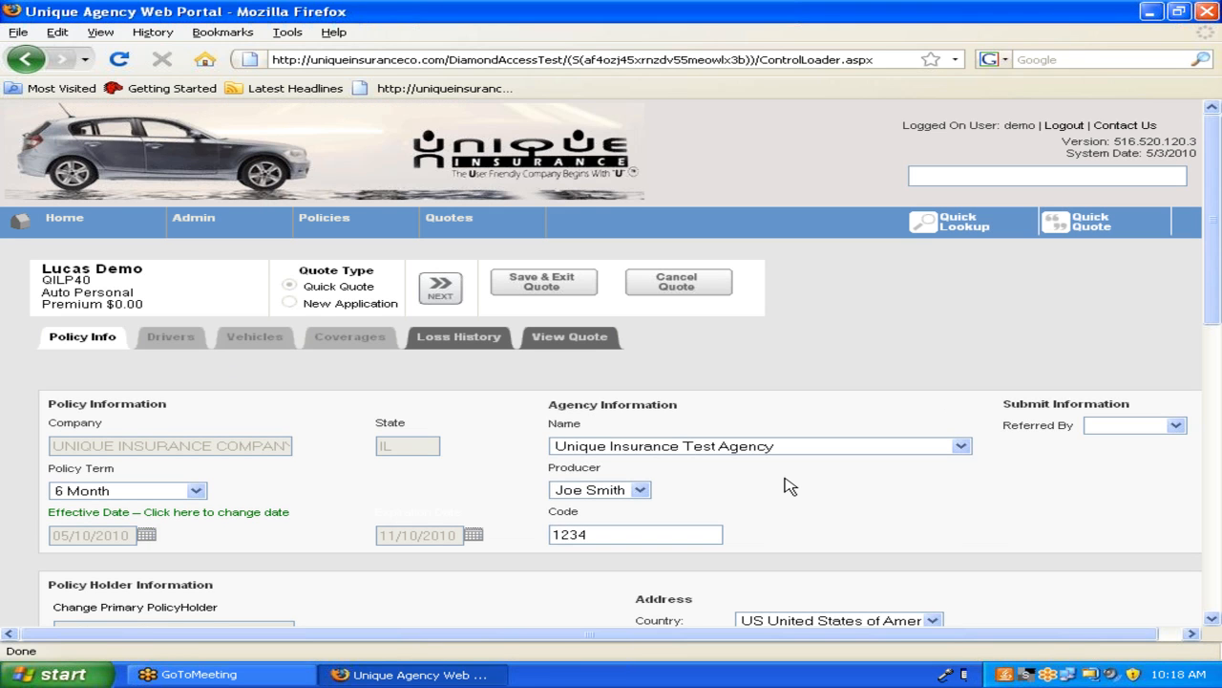
Review the policy, agency and policyholder address details, and recheck the coverages selected for the 2003 Mazda Tribute.
{"action": "scroll", "coordinate": [807, 501], "scroll_direction": "down", "scroll_amount": 5}
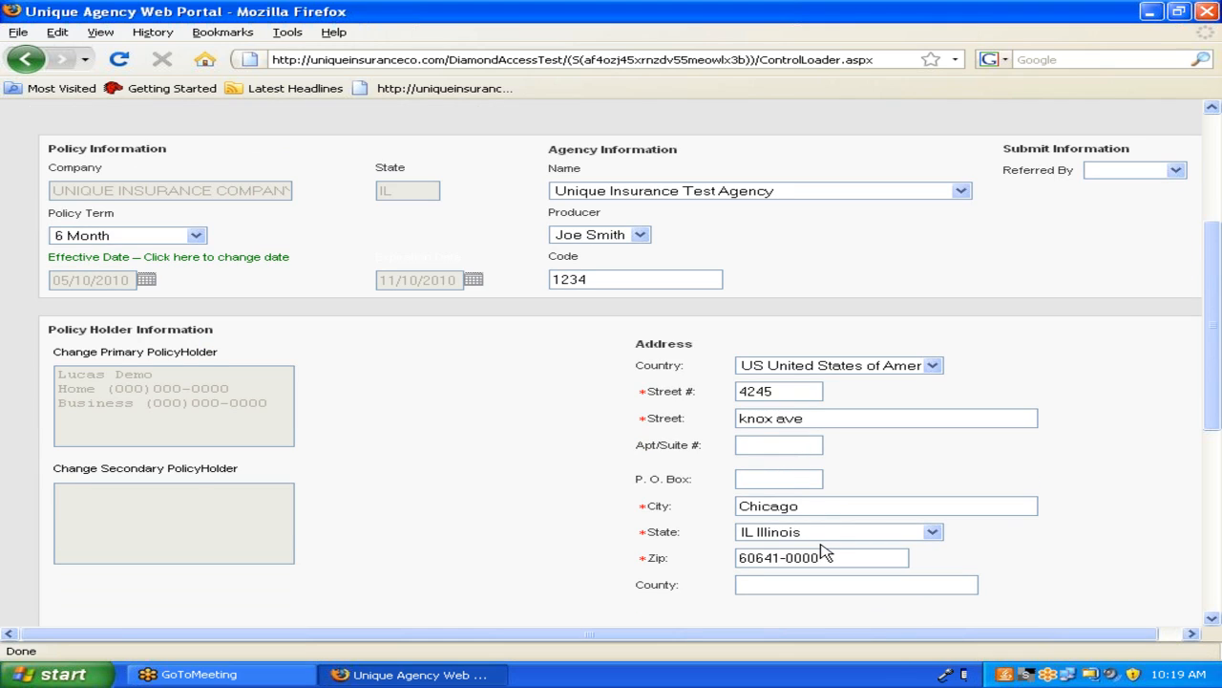
{"action": "scroll", "coordinate": [516, 524], "scroll_direction": "up", "scroll_amount": 5}
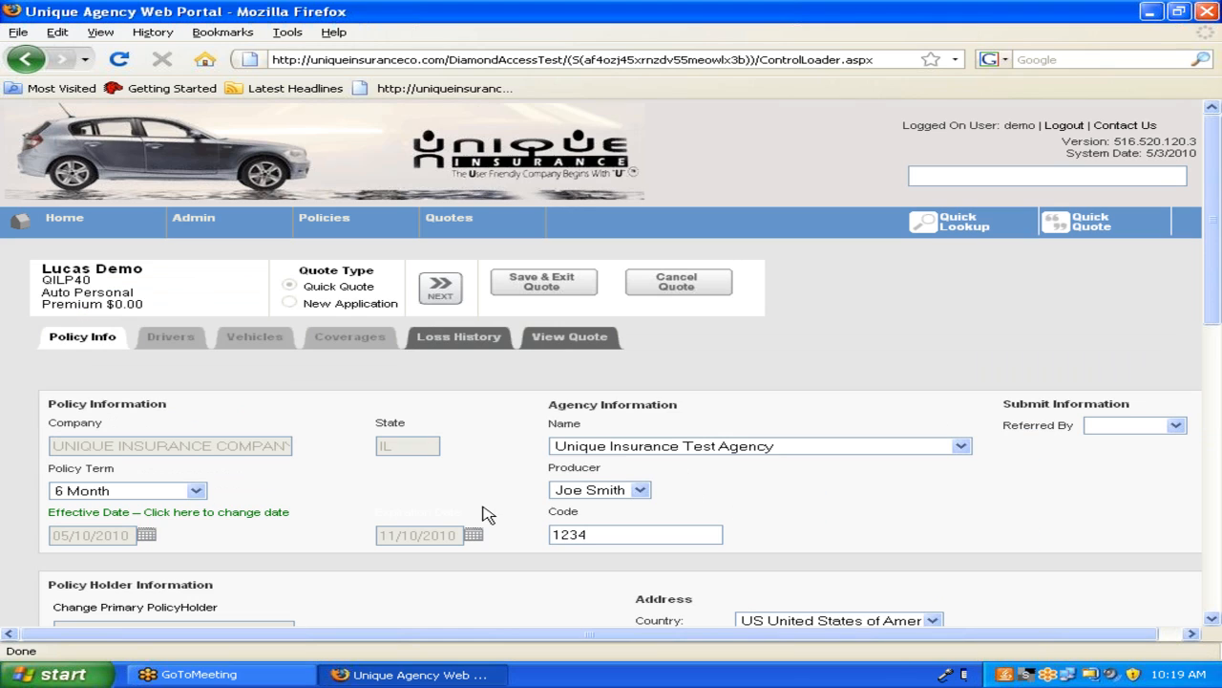
{"action": "left_click", "coordinate": [363, 345]}
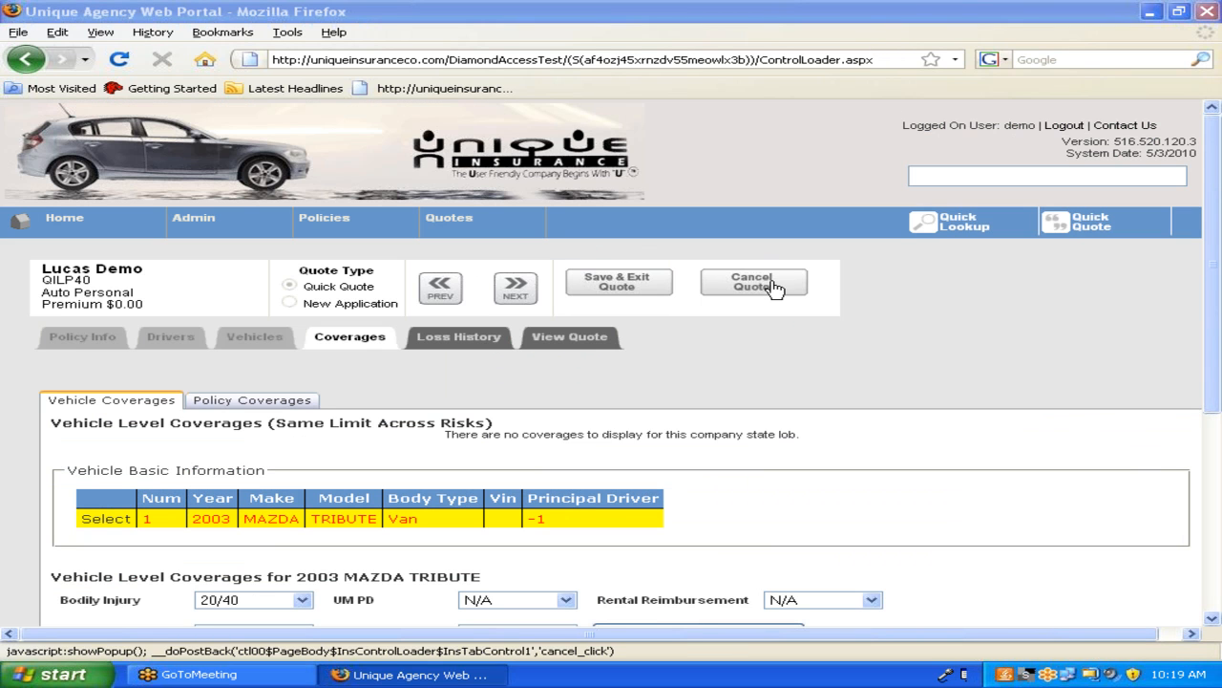
{"action": "scroll", "coordinate": [791, 374], "scroll_direction": "down", "scroll_amount": 5}
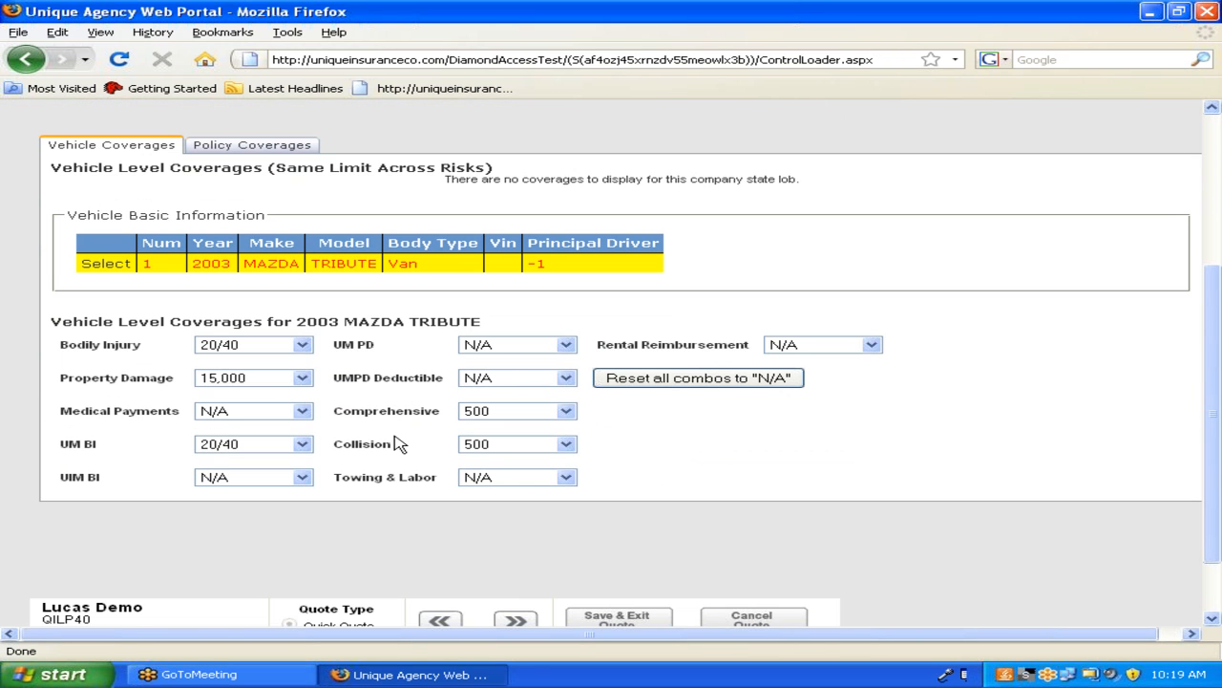
{"action": "scroll", "coordinate": [399, 444], "scroll_direction": "up", "scroll_amount": 4}
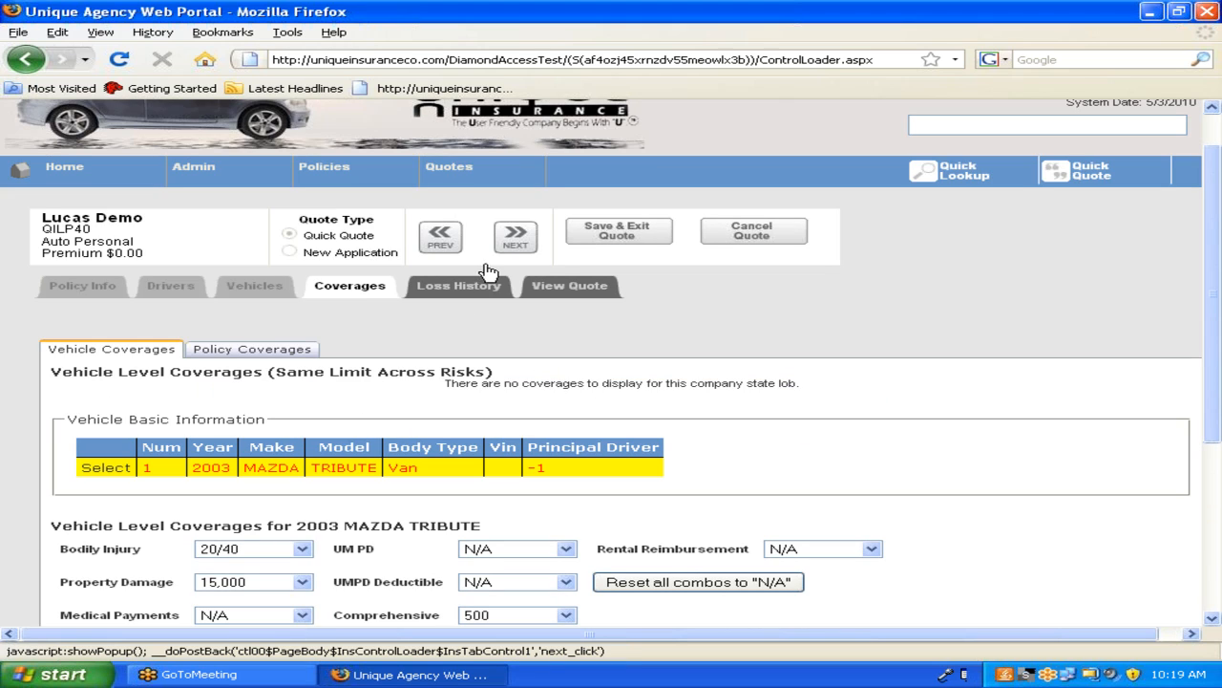
Check the Legal Expense Coverage option among the policy-level coverages and return to the vehicle coverages.
{"action": "left_click", "coordinate": [516, 239]}
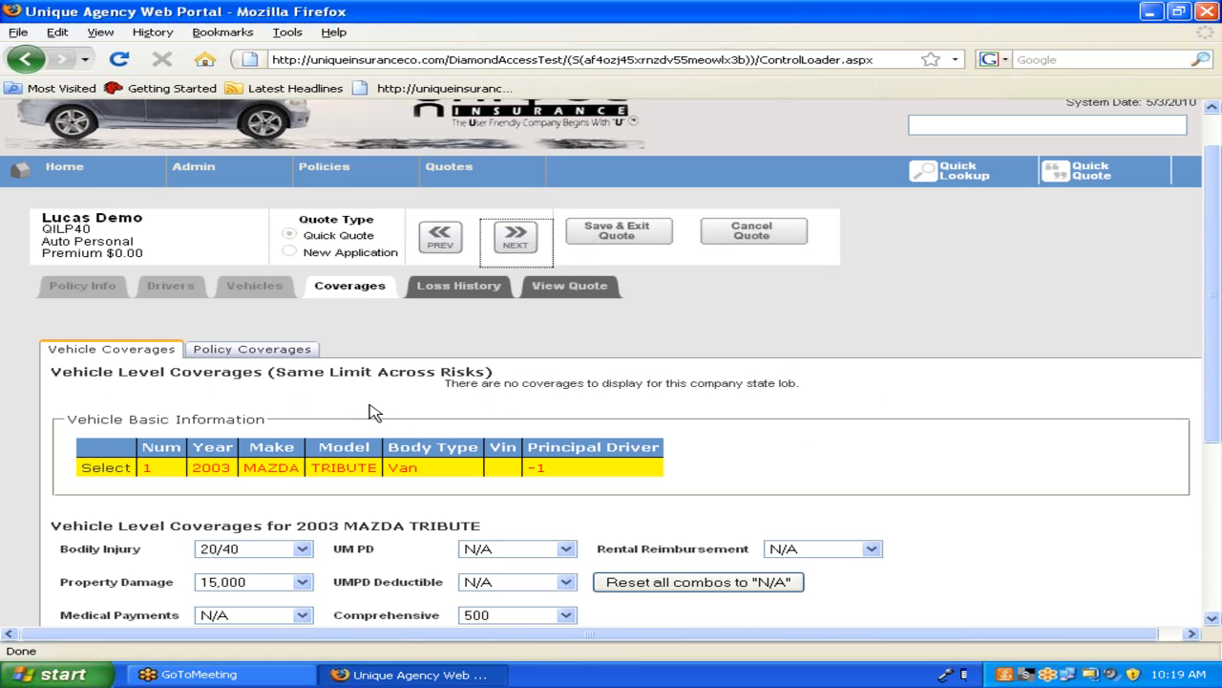
{"action": "left_click", "coordinate": [303, 354]}
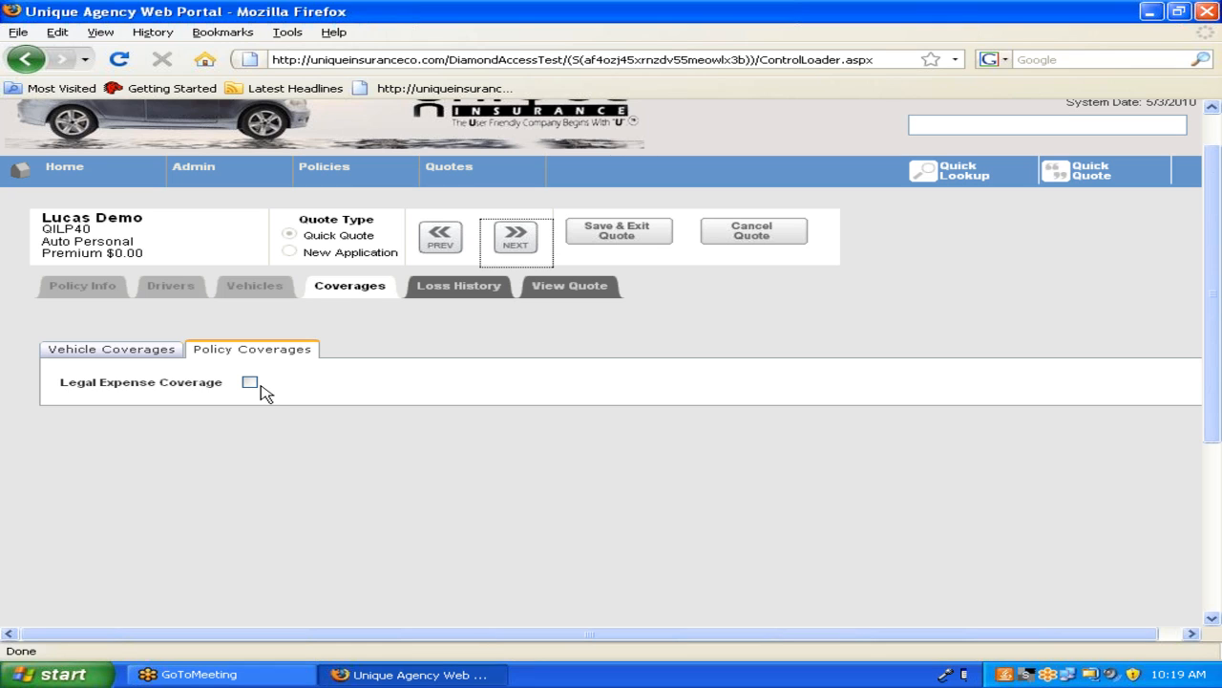
{"action": "left_click", "coordinate": [143, 355]}
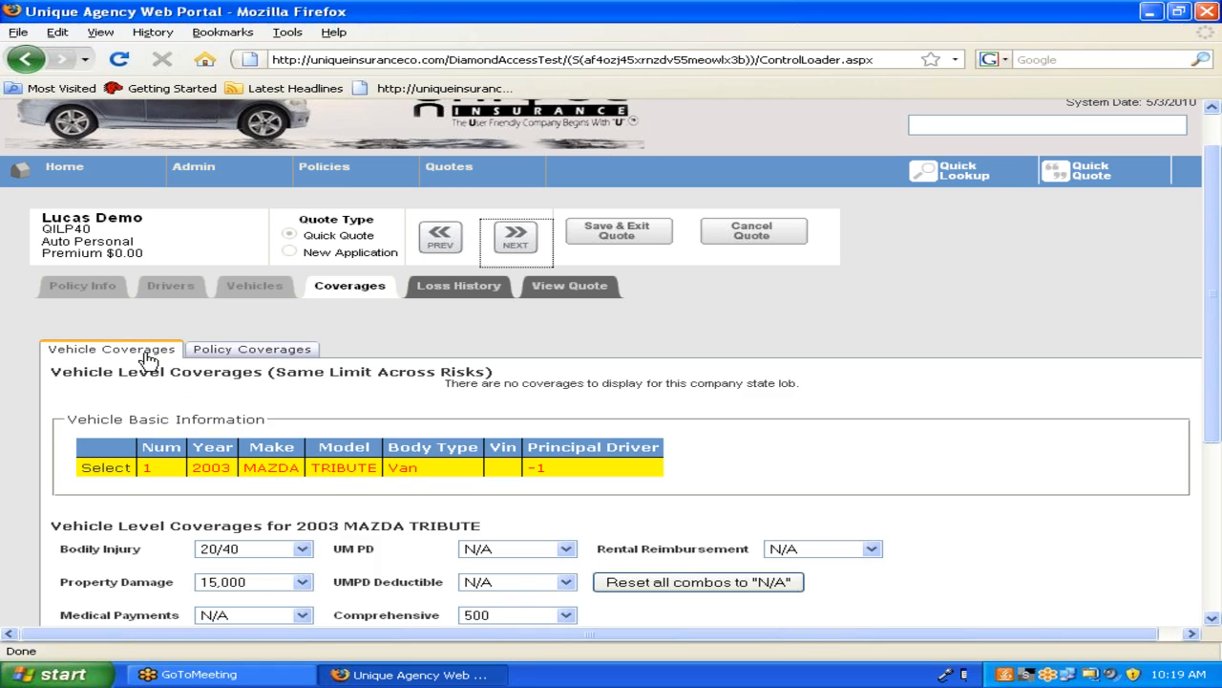
Advance past the loss history without adding a record and review the rated quote's driver, vehicle and coverage premiums.
{"action": "left_click", "coordinate": [513, 246]}
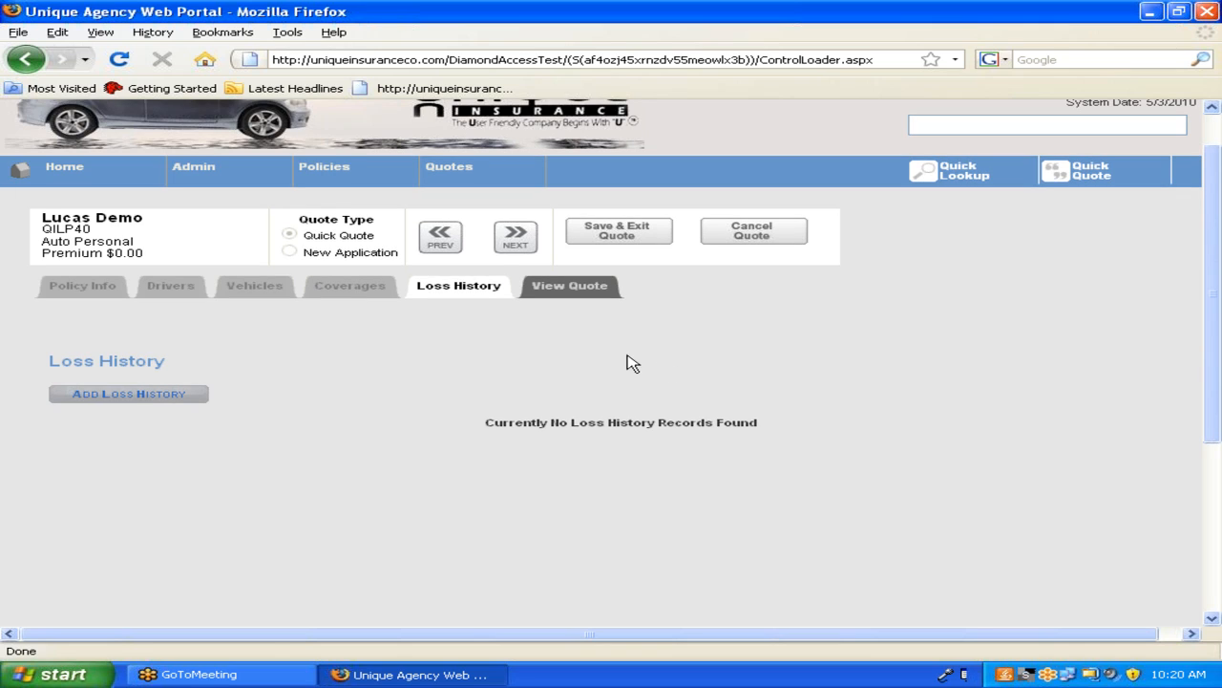
{"action": "left_click", "coordinate": [514, 245]}
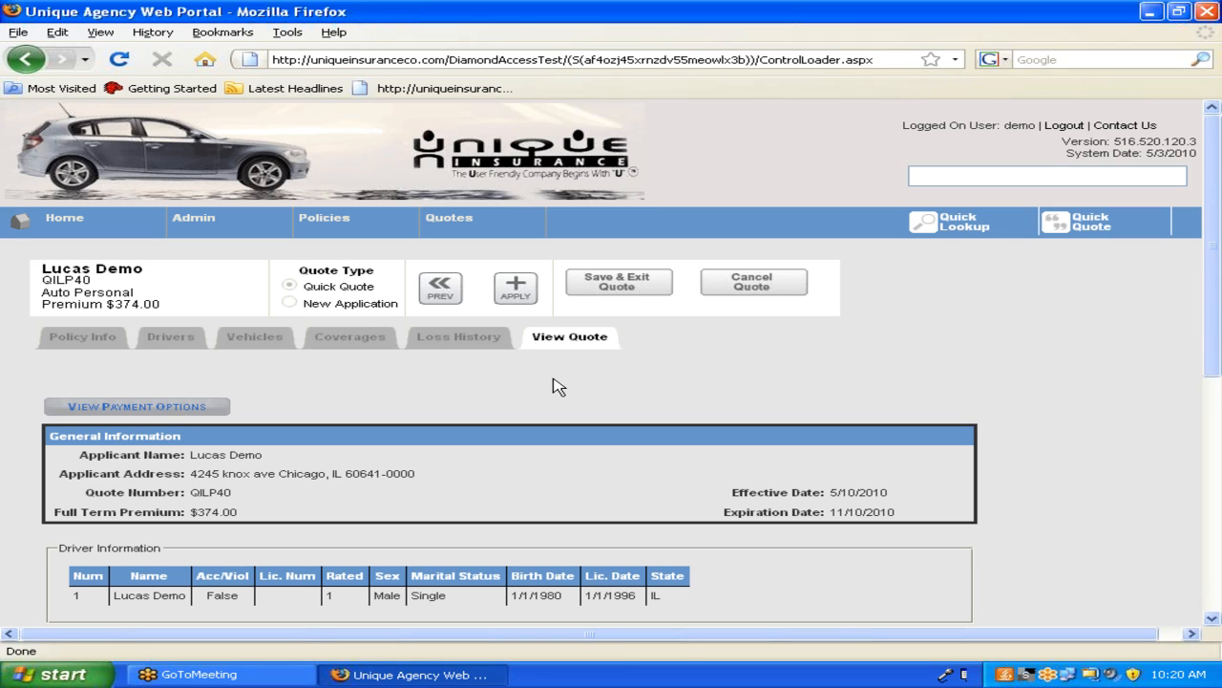
{"action": "scroll", "coordinate": [792, 435], "scroll_direction": "down", "scroll_amount": 6}
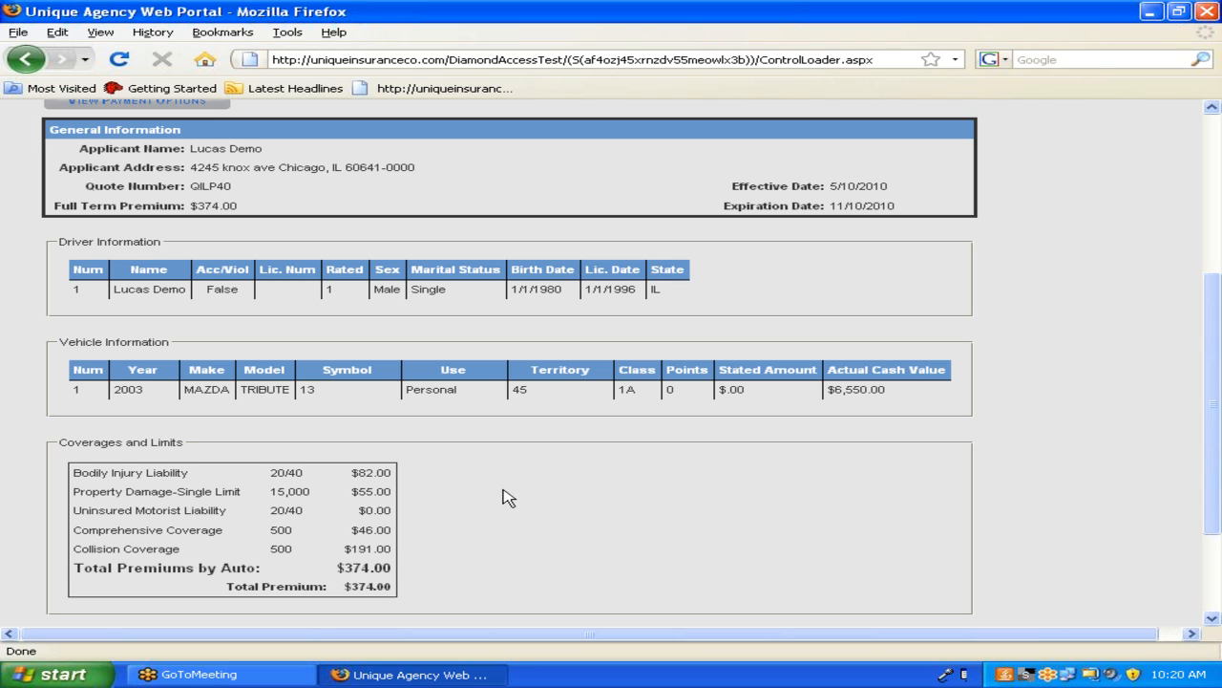
{"action": "scroll", "coordinate": [510, 497], "scroll_direction": "up", "scroll_amount": 5}
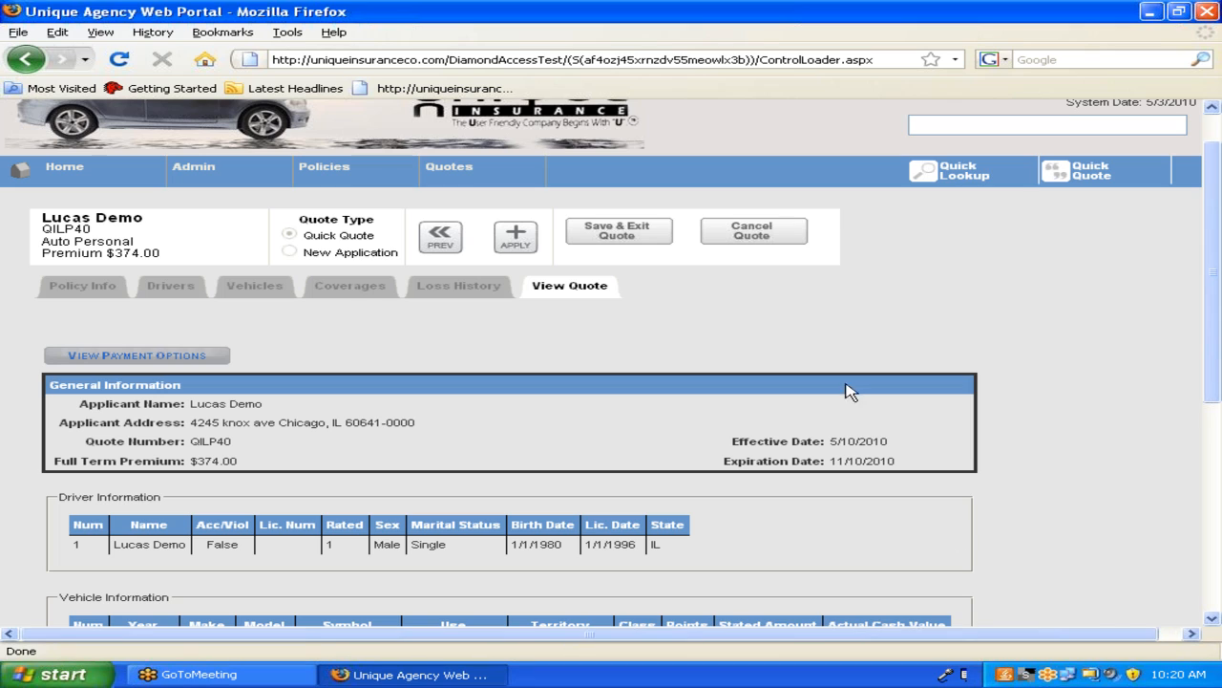
Convert the quick quote into a new application.
{"action": "mouse_move", "coordinate": [370, 172]}
{"action": "left_click_drag", "start_coordinate": [307, 252], "coordinate": [382, 270]}
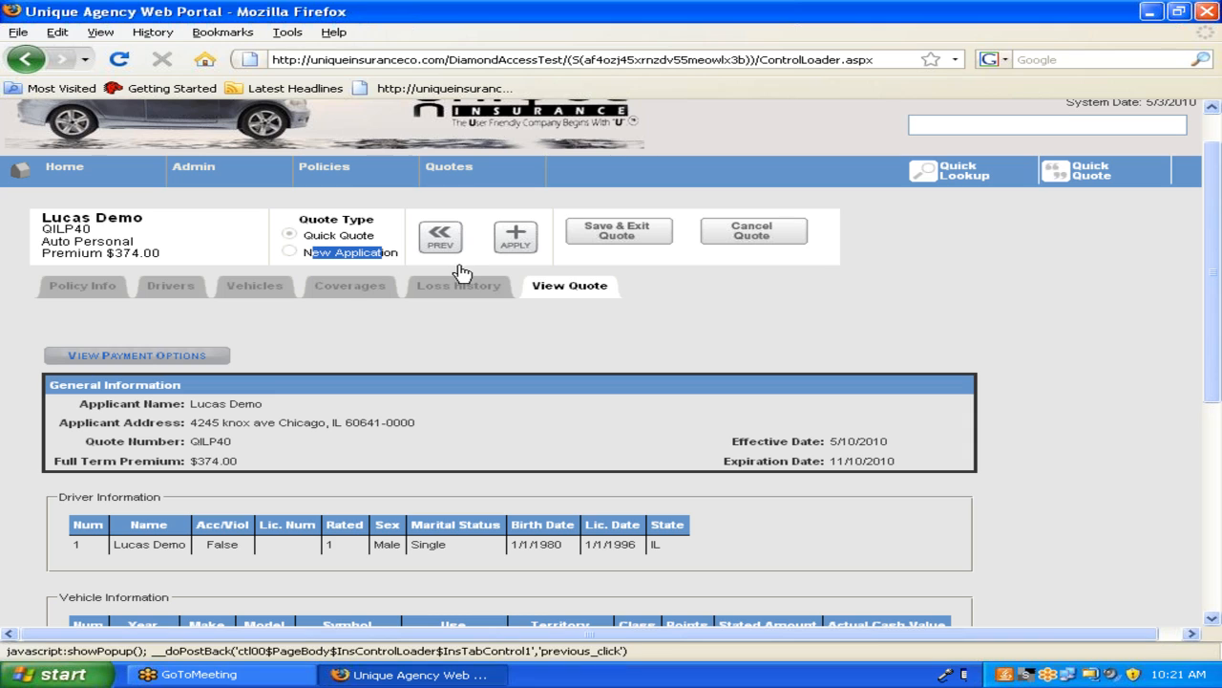
{"action": "left_click", "coordinate": [511, 238]}
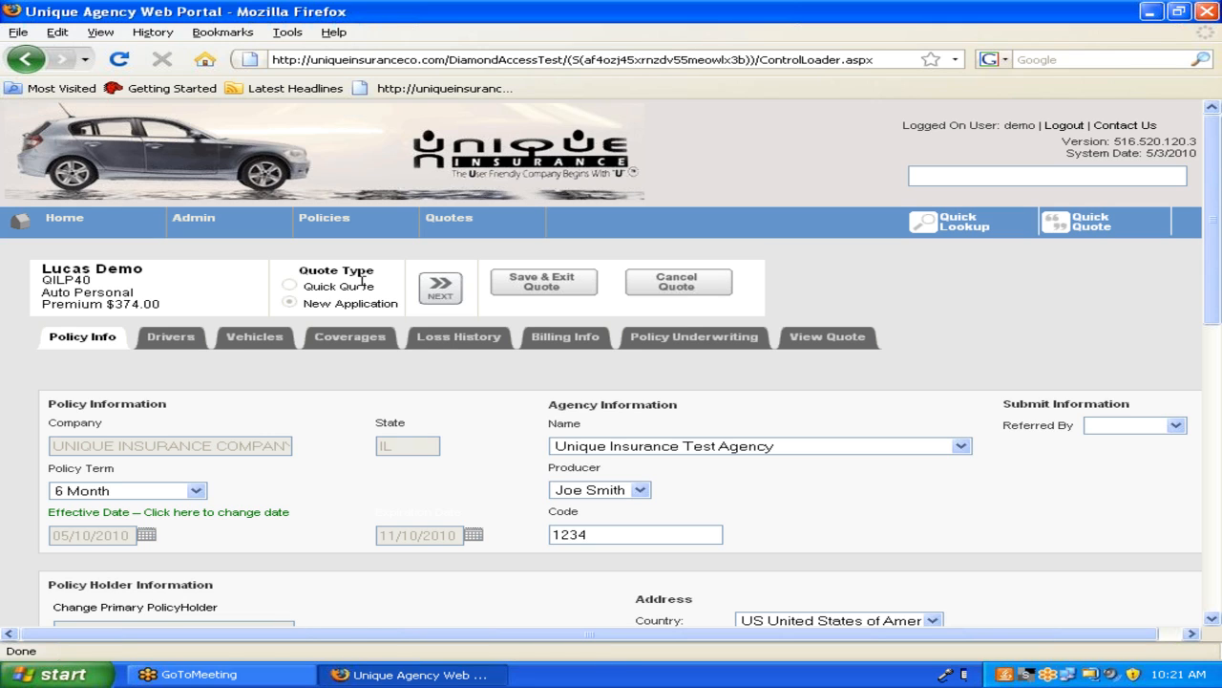
Advance the application from the policy information to the drivers section and try to continue to the vehicles.
{"action": "left_click", "coordinate": [440, 289]}
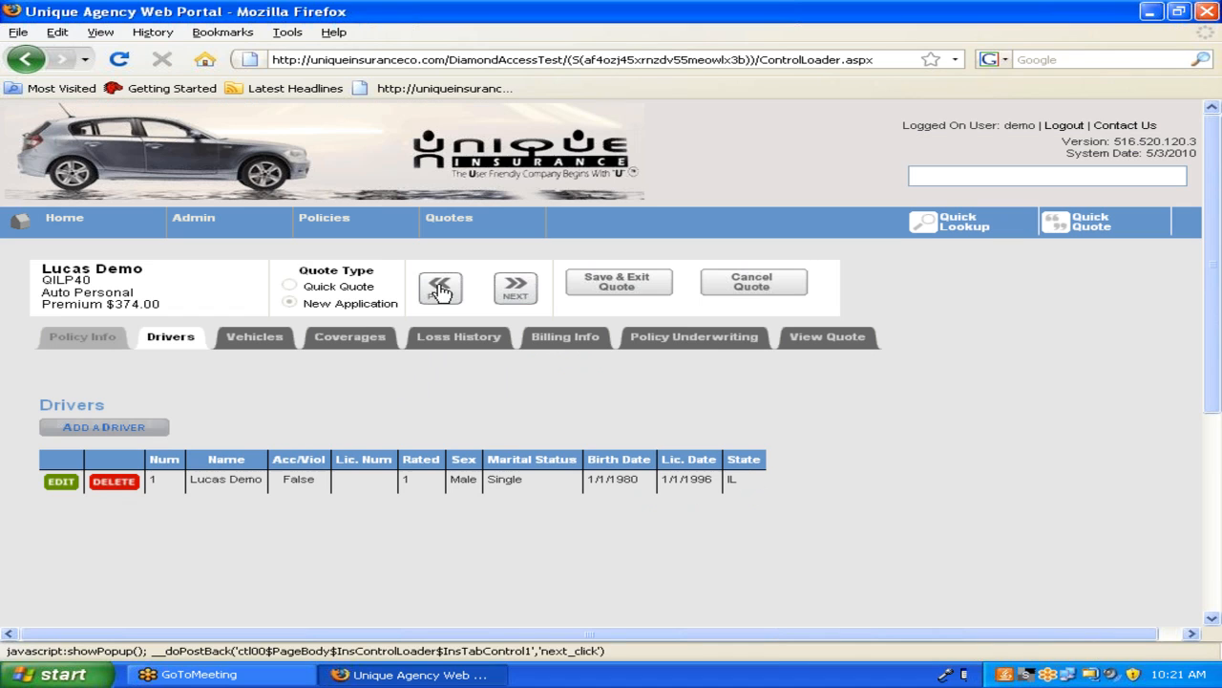
{"action": "left_click", "coordinate": [513, 291]}
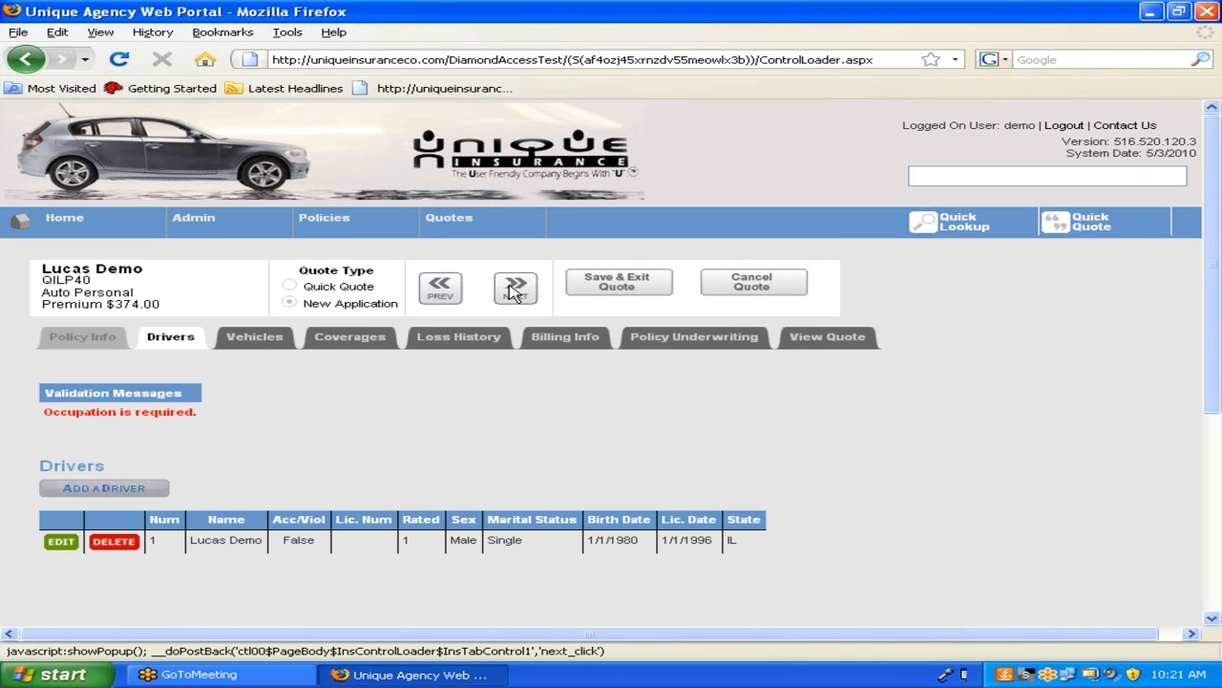
{"action": "left_click_drag", "start_coordinate": [197, 411], "coordinate": [45, 411]}
{"action": "left_click", "coordinate": [83, 442]}
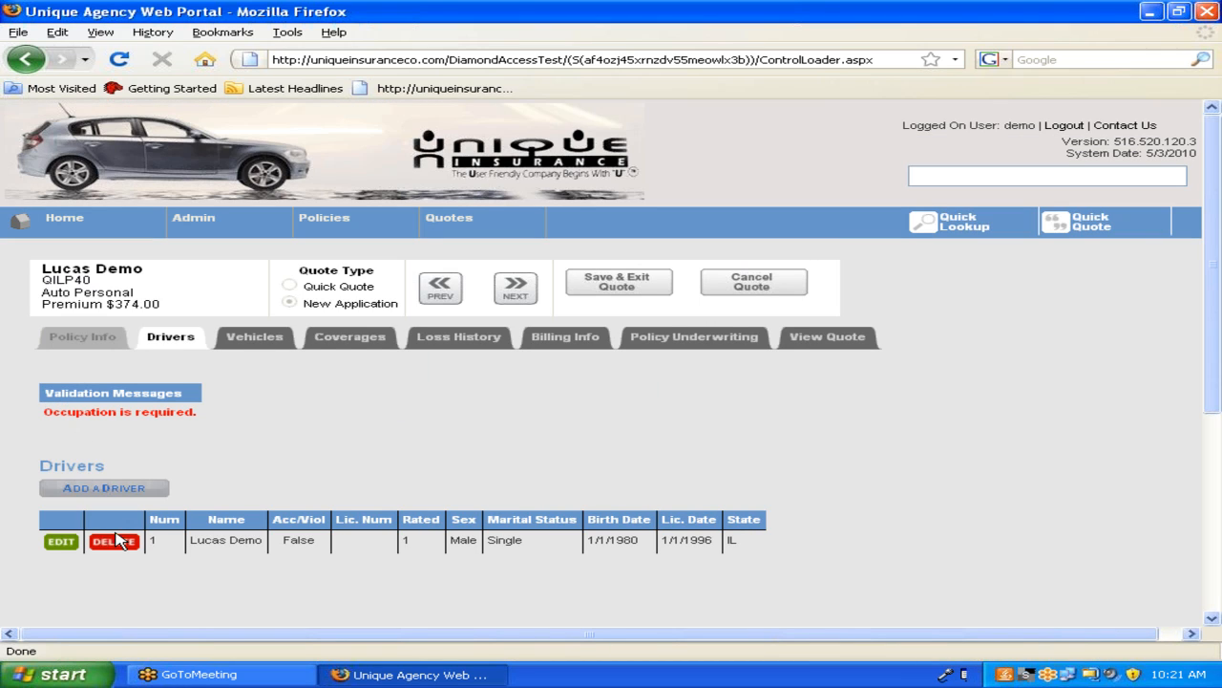
Edit the listed driver's employer information, set the occupation to COOK, and save the driver.
{"action": "left_click", "coordinate": [60, 546]}
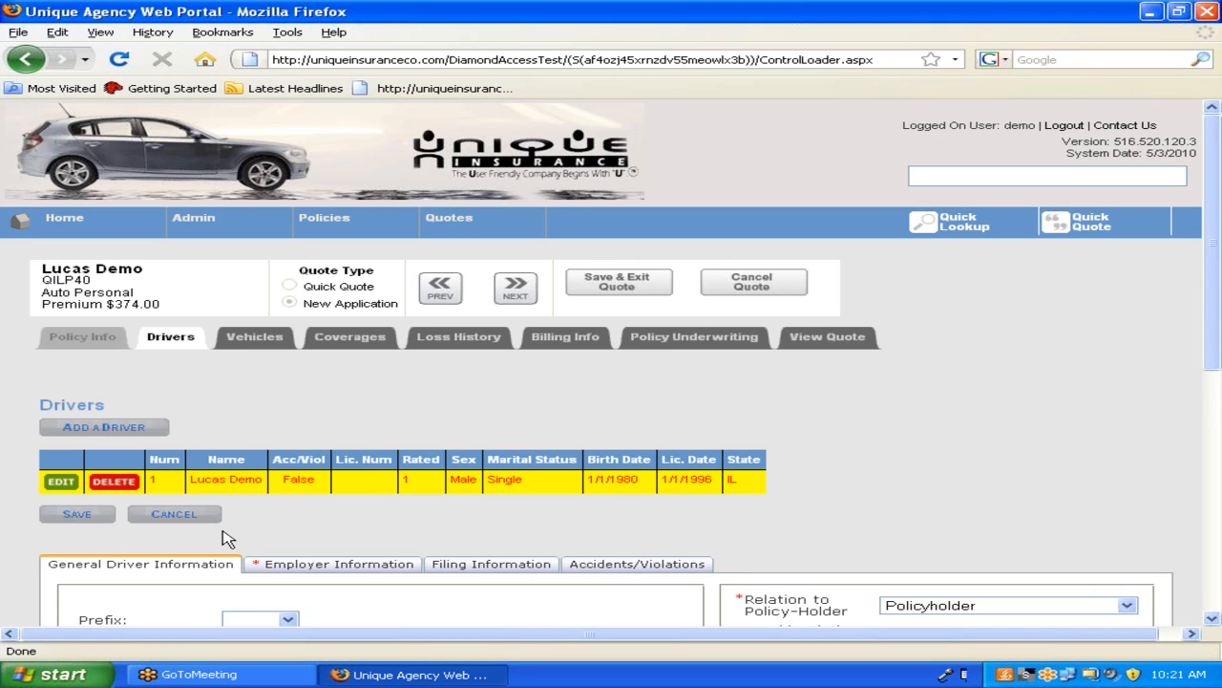
{"action": "scroll", "coordinate": [409, 509], "scroll_direction": "down", "scroll_amount": 1}
{"action": "scroll", "coordinate": [409, 509], "scroll_direction": "down", "scroll_amount": 3}
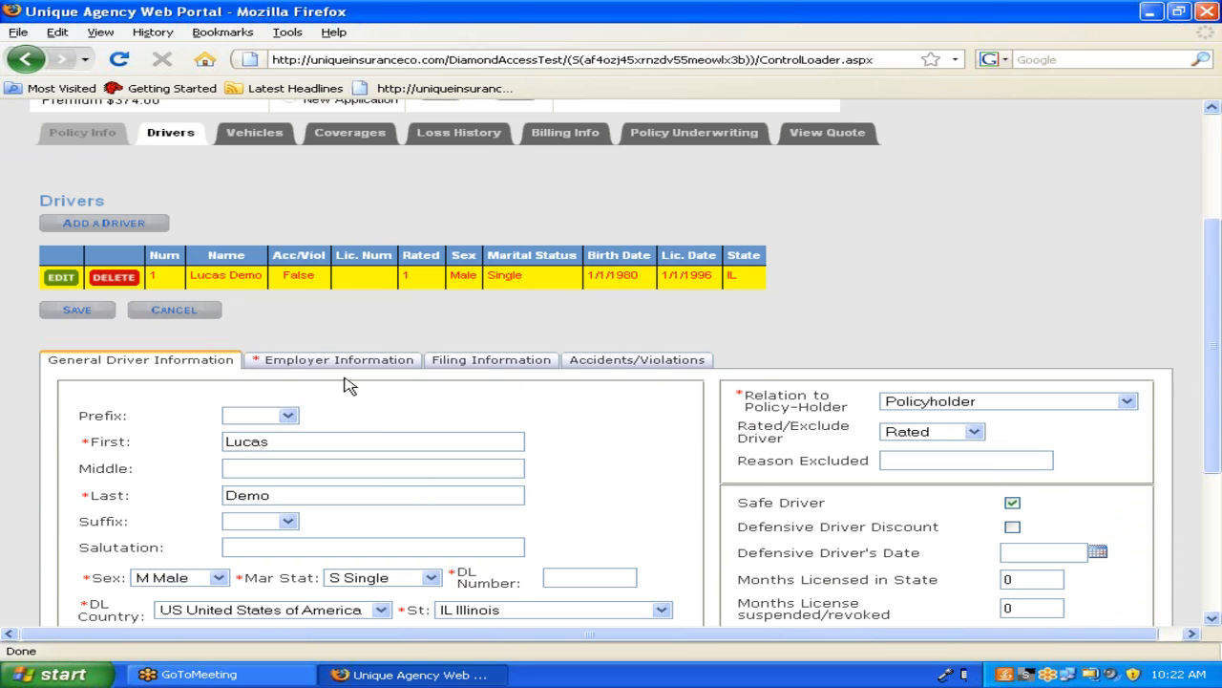
{"action": "left_click", "coordinate": [344, 367]}
{"action": "scroll", "coordinate": [459, 431], "scroll_direction": "down", "scroll_amount": 4}
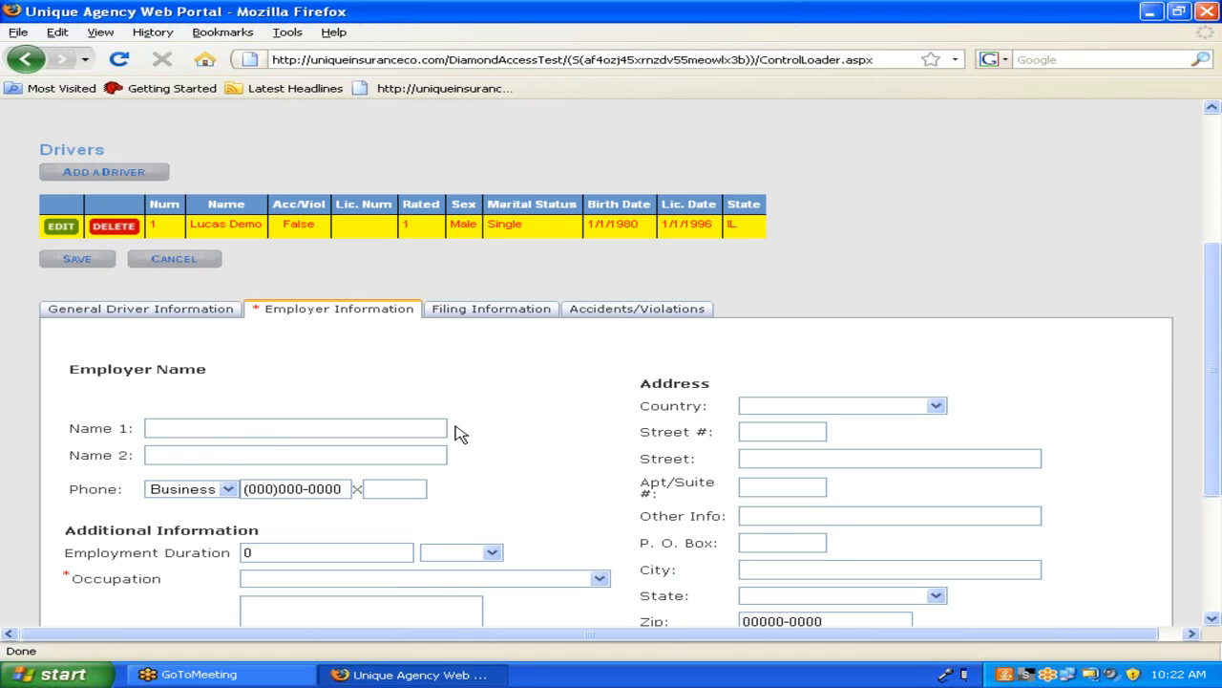
{"action": "left_click", "coordinate": [380, 430]}
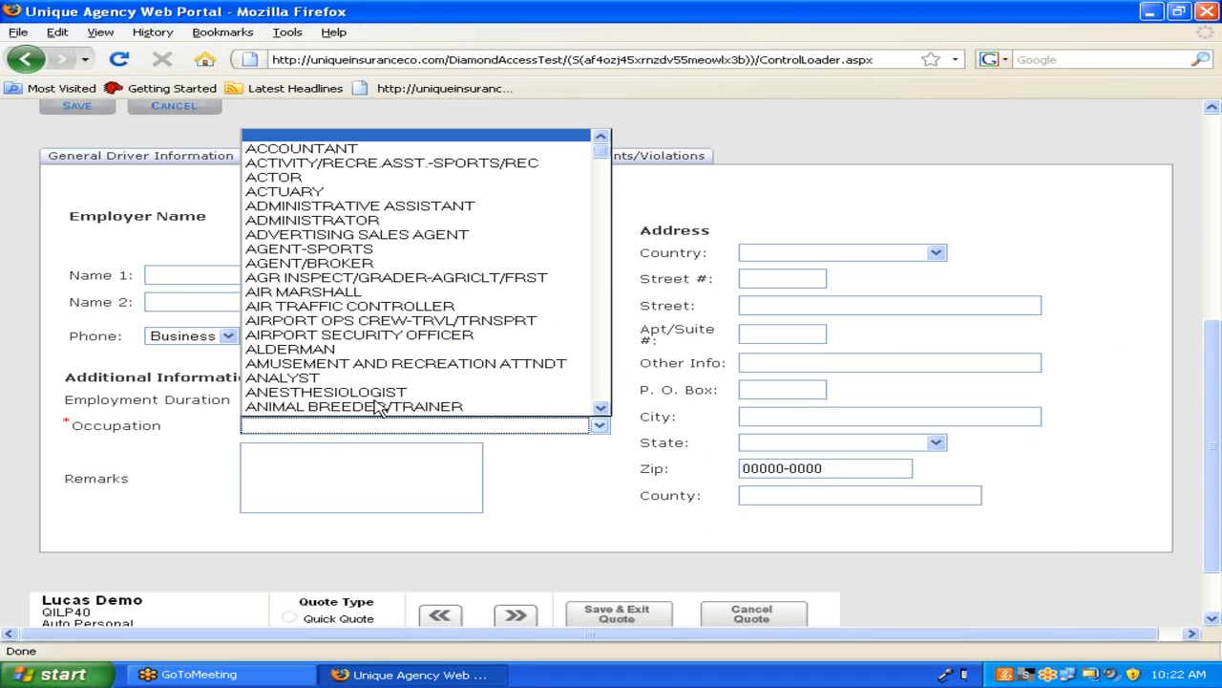
{"action": "scroll", "coordinate": [603, 172], "scroll_direction": "down", "scroll_amount": 20}
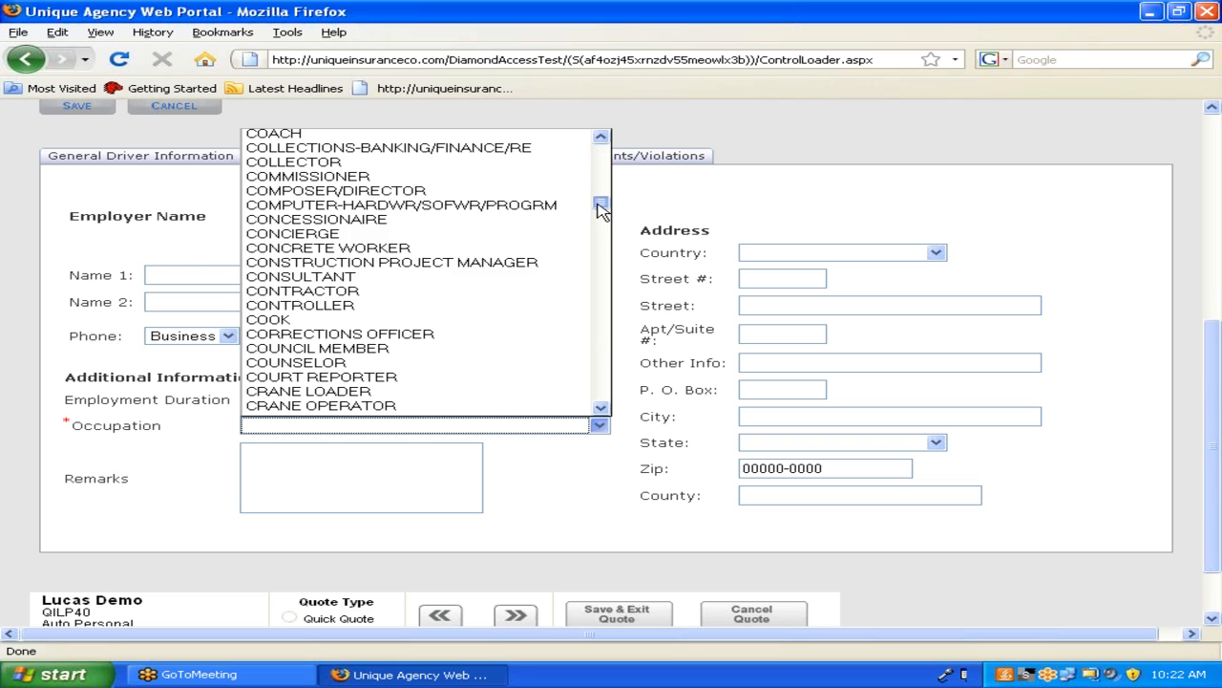
{"action": "left_click", "coordinate": [346, 321]}
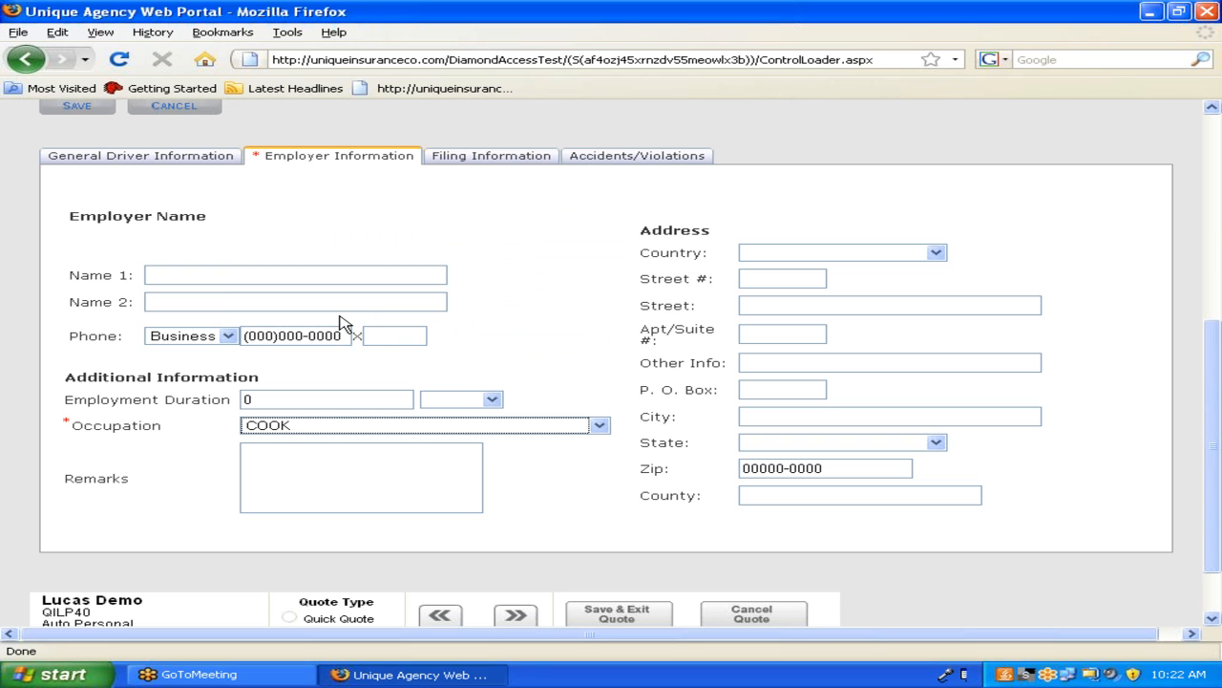
{"action": "scroll", "coordinate": [482, 346], "scroll_direction": "up", "scroll_amount": 4}
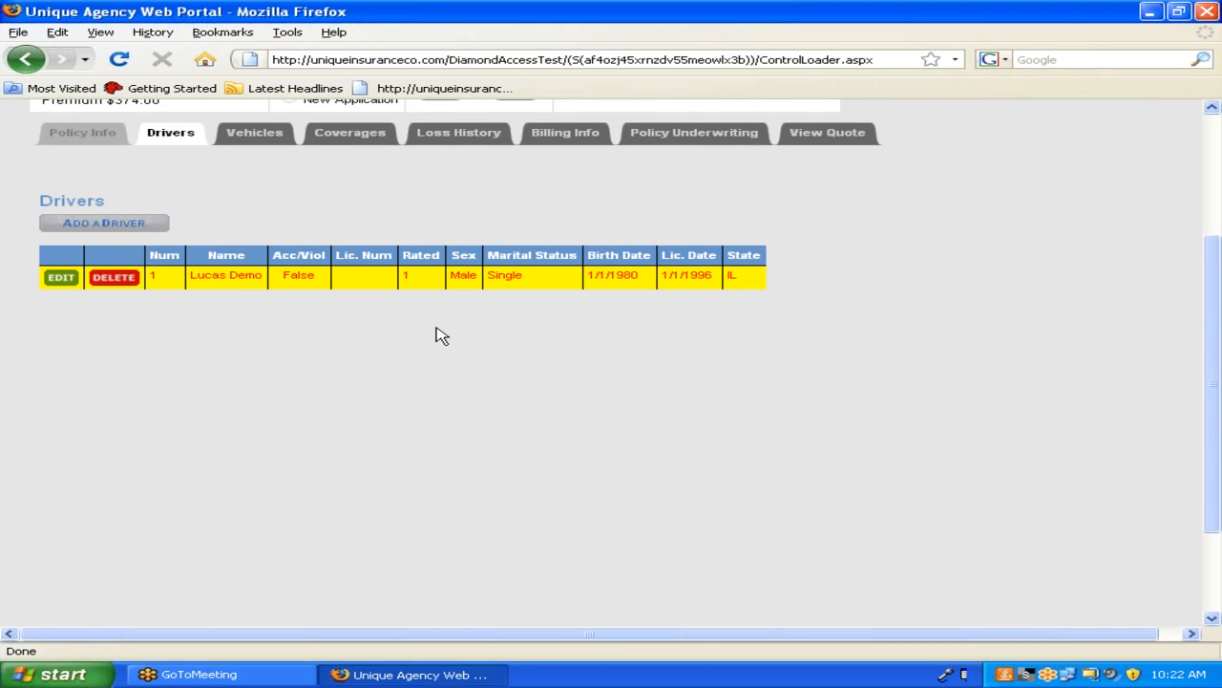
Advance the application through the drivers and vehicles sections to the coverages.
{"action": "scroll", "coordinate": [440, 333], "scroll_direction": "up", "scroll_amount": 4}
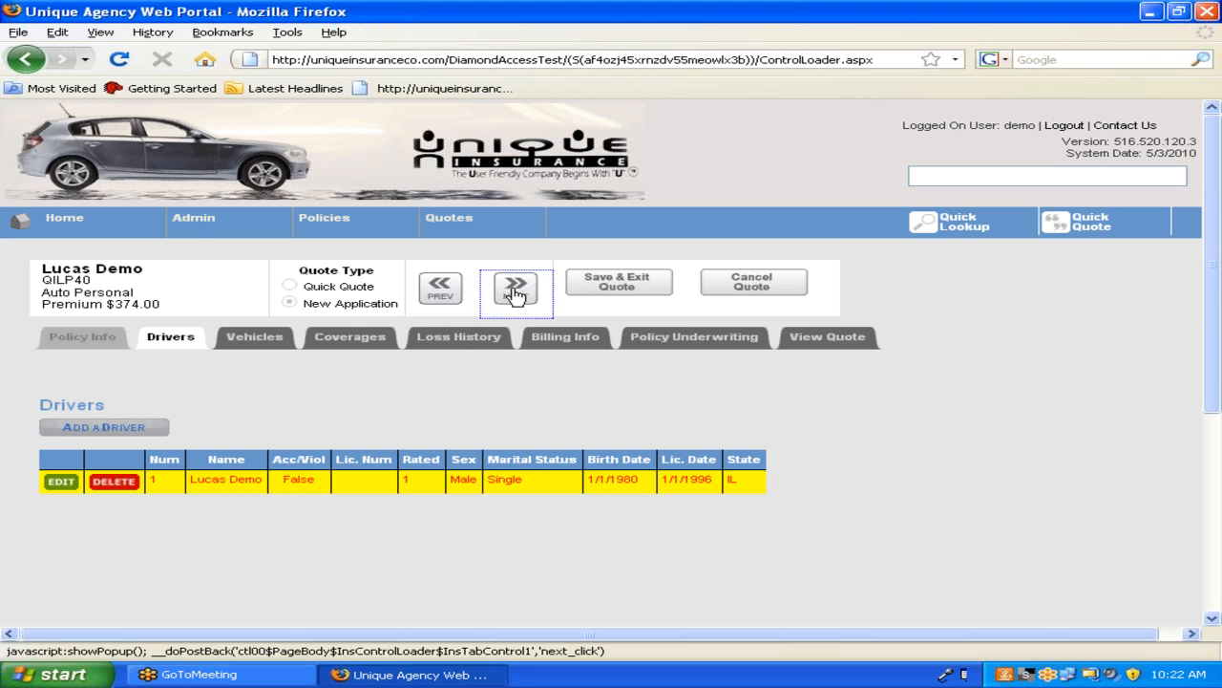
{"action": "left_click", "coordinate": [514, 288]}
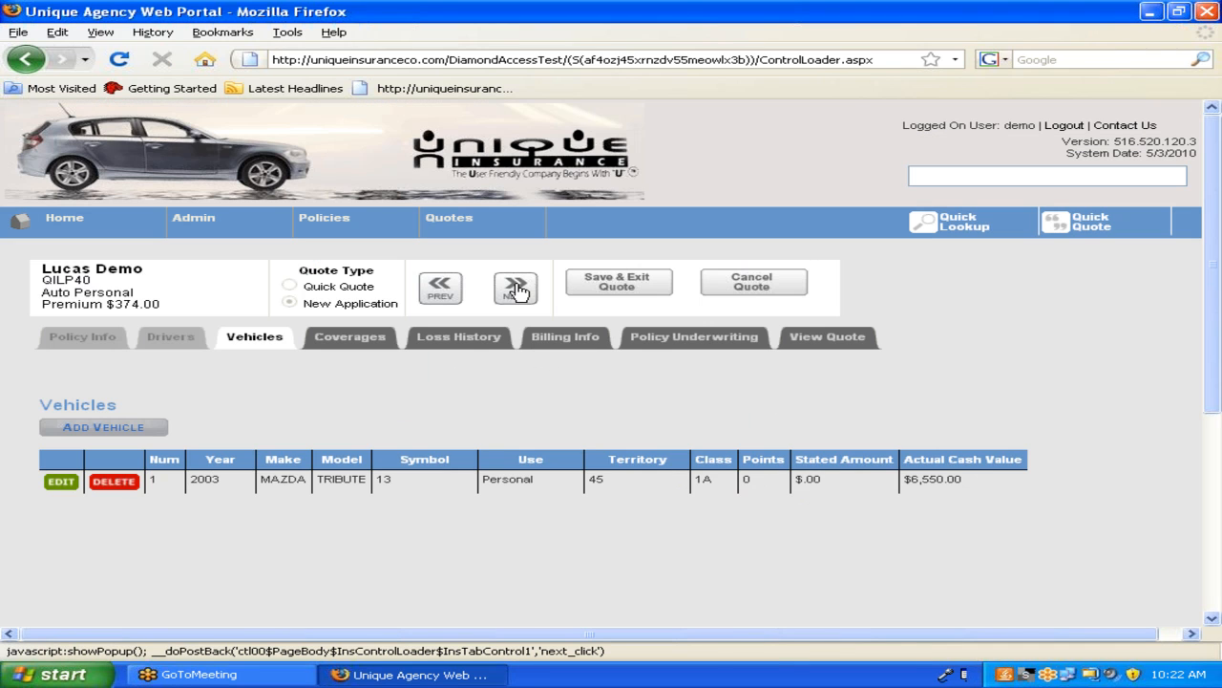
{"action": "left_click", "coordinate": [516, 288]}
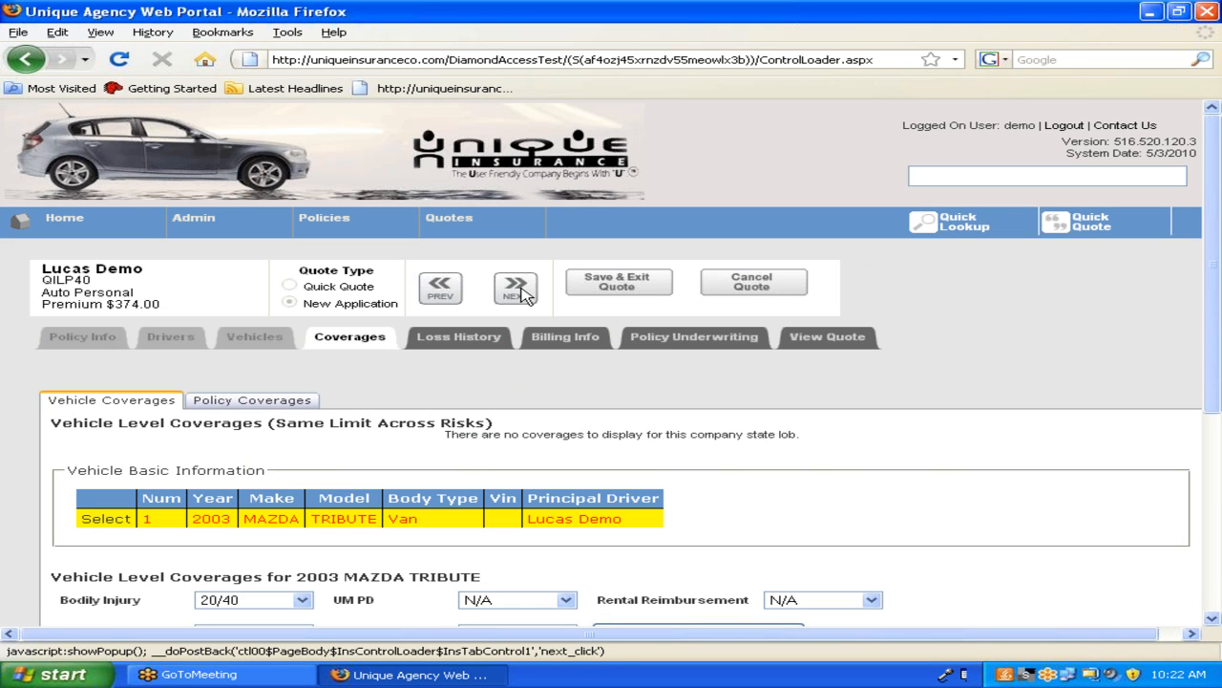
Advance the application to the billing information and set the pay plan to 5 Pay 25% Down, billed to Insured.
{"action": "left_click", "coordinate": [522, 292]}
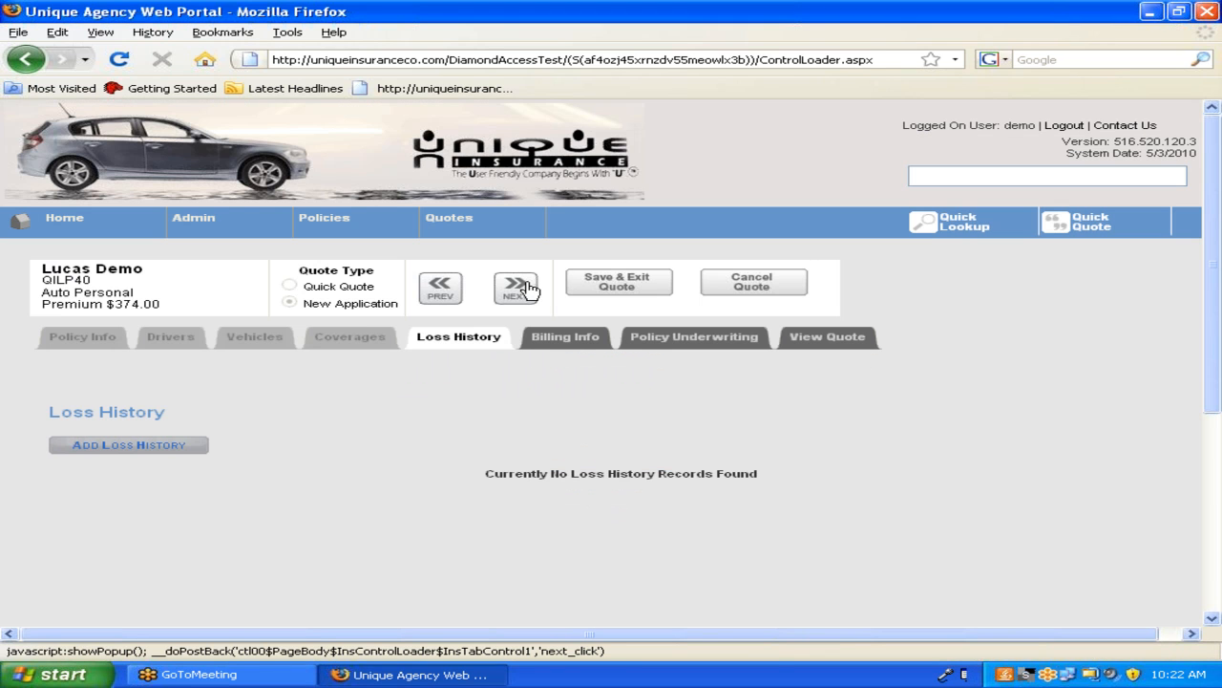
{"action": "left_click", "coordinate": [527, 288]}
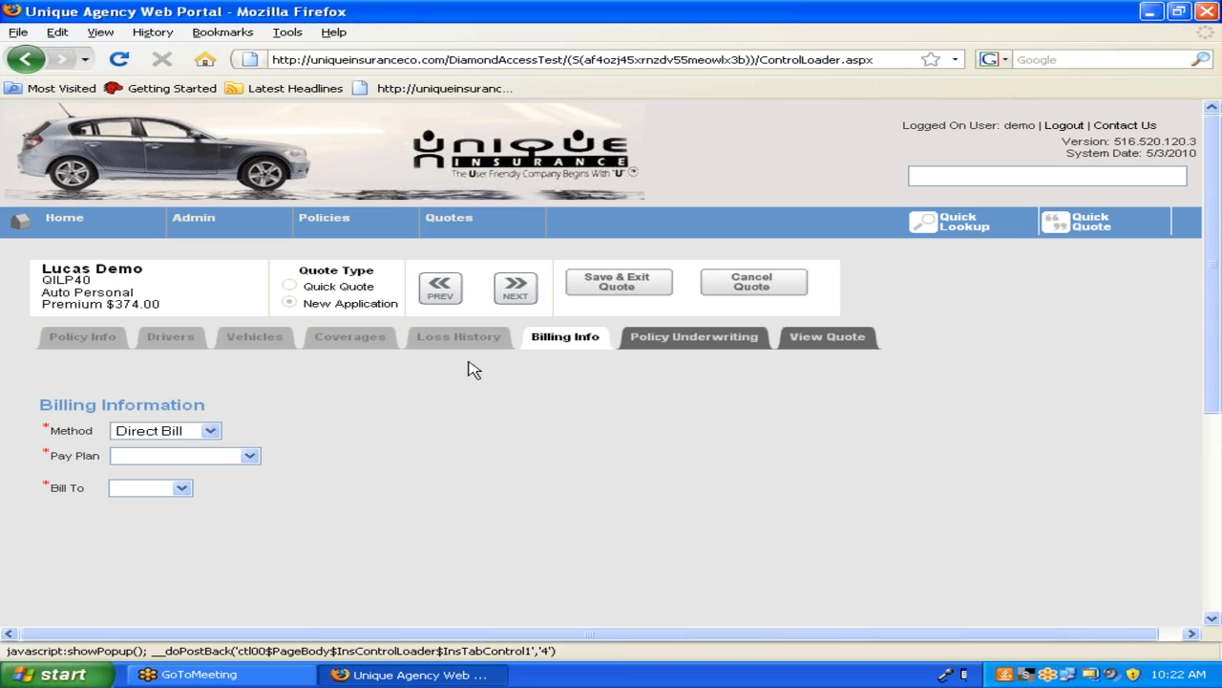
{"action": "scroll", "coordinate": [478, 439], "scroll_direction": "down", "scroll_amount": 1}
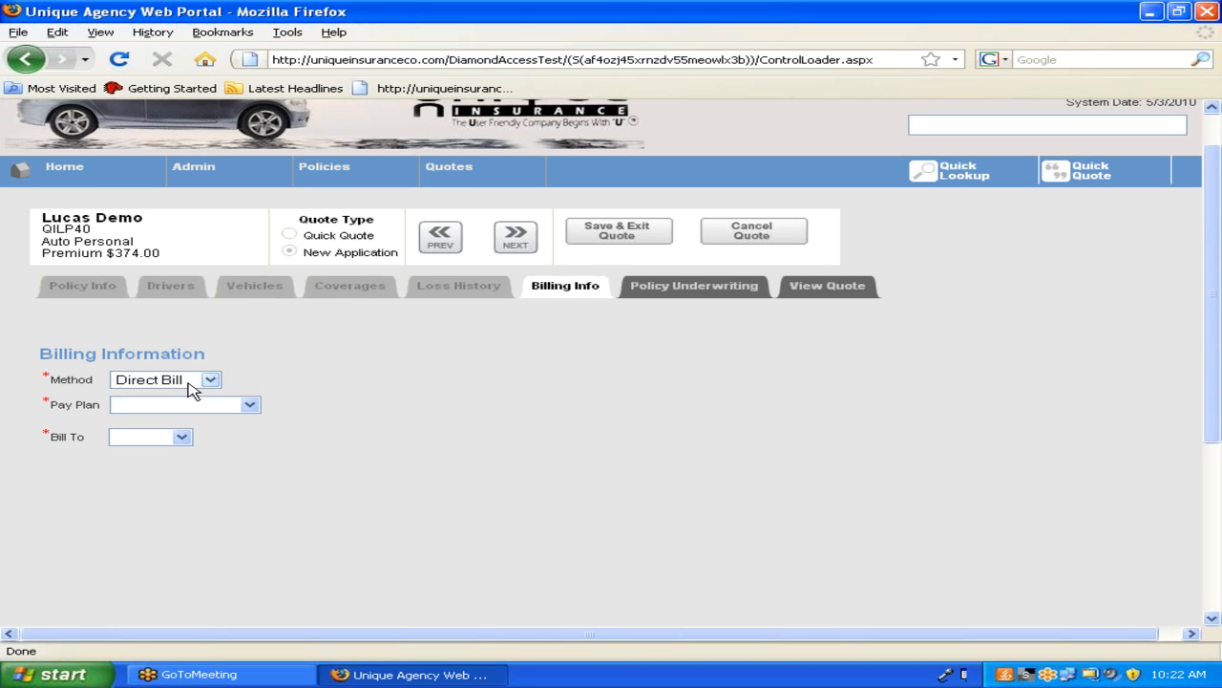
{"action": "left_click", "coordinate": [247, 405]}
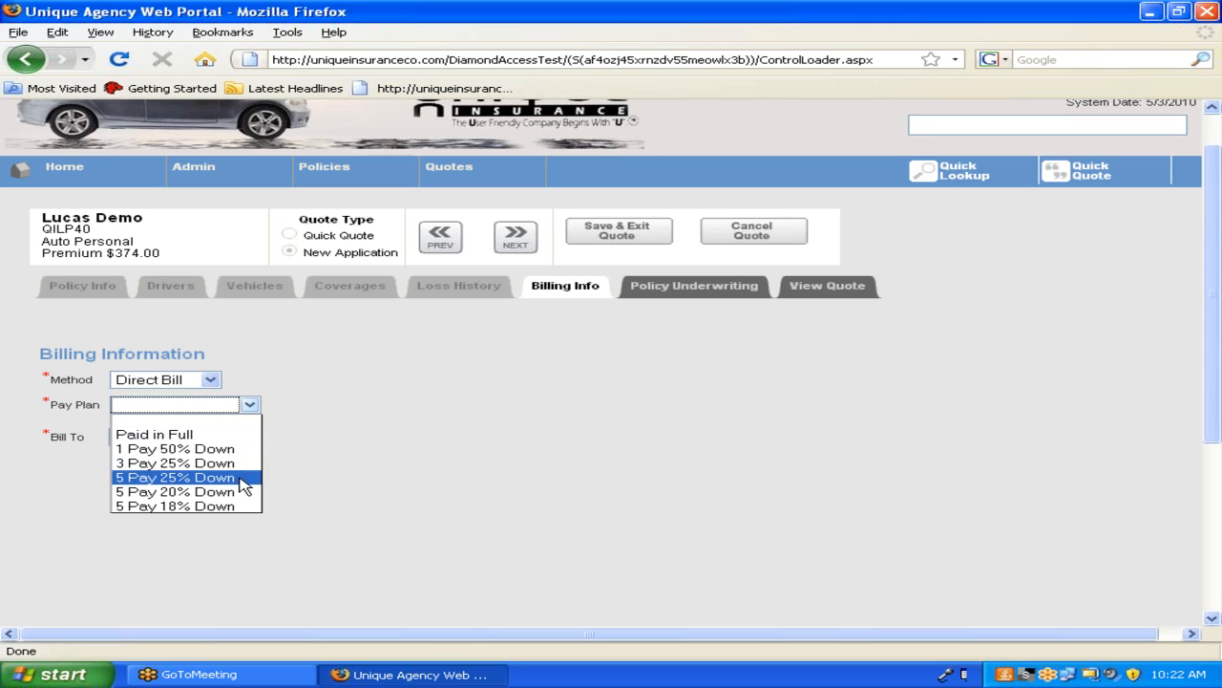
{"action": "left_click", "coordinate": [227, 477]}
{"action": "left_click", "coordinate": [158, 438]}
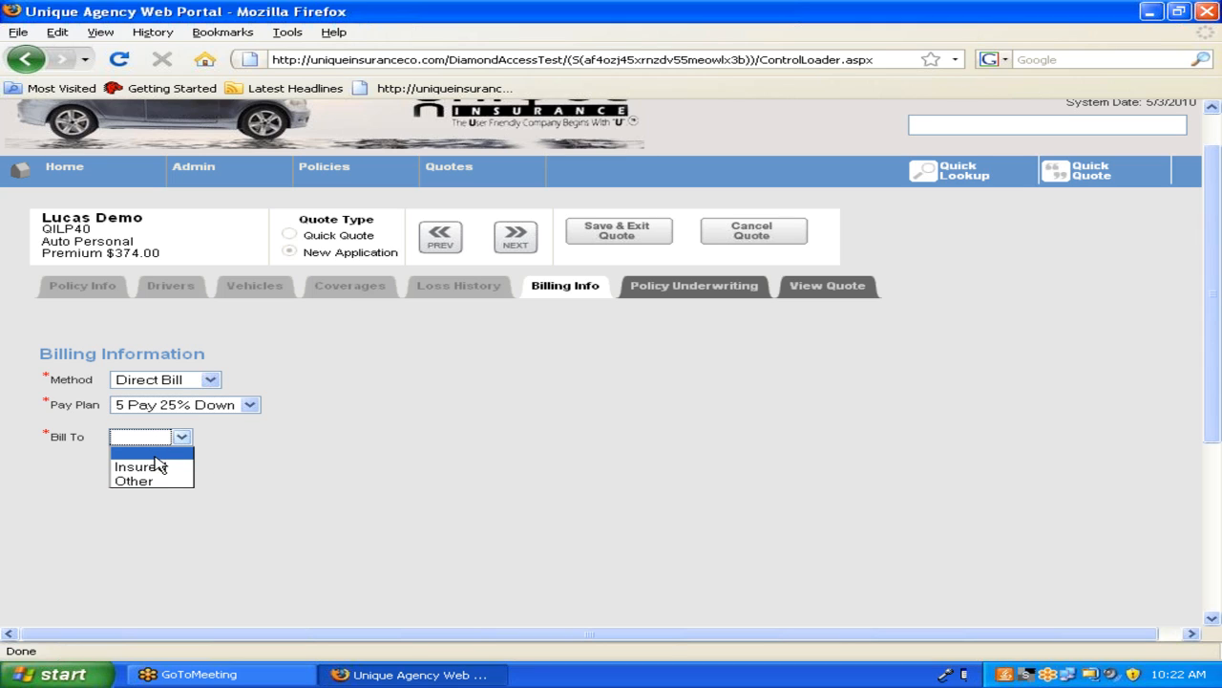
{"action": "left_click", "coordinate": [157, 467]}
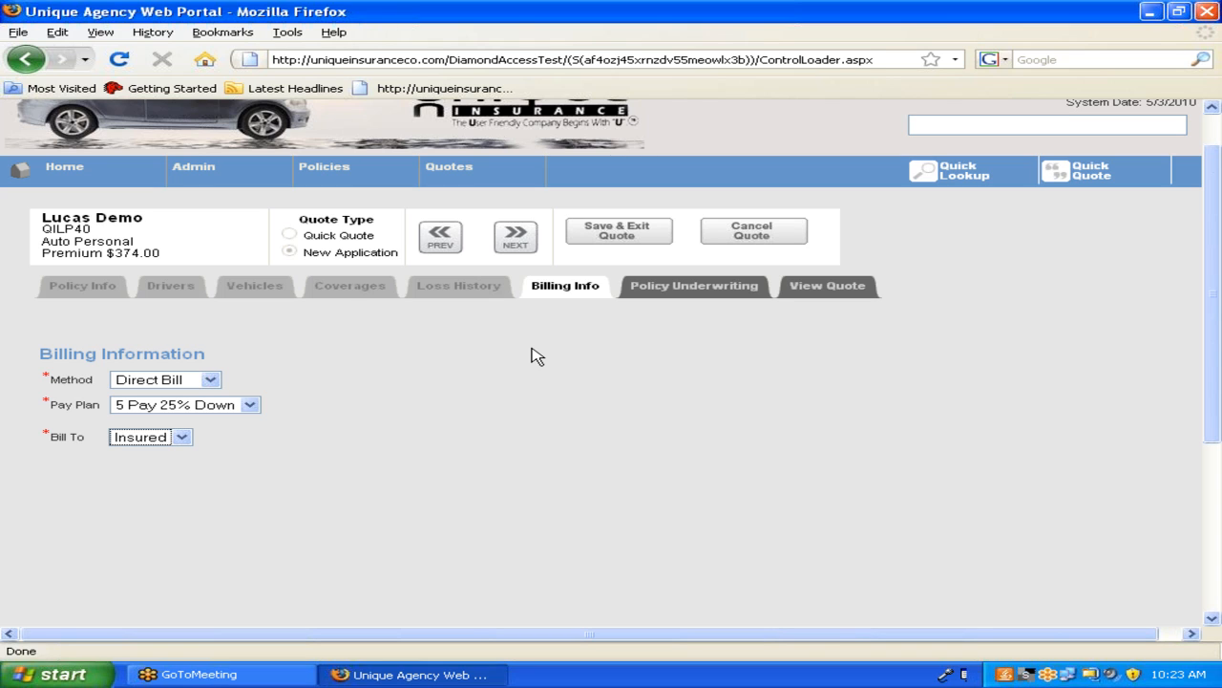
Continue to the policy underwriting and answer Yes to questions 1 and 2 and No to questions 3 through 5.
{"action": "scroll", "coordinate": [535, 357], "scroll_direction": "up", "scroll_amount": 1}
{"action": "left_click", "coordinate": [524, 301]}
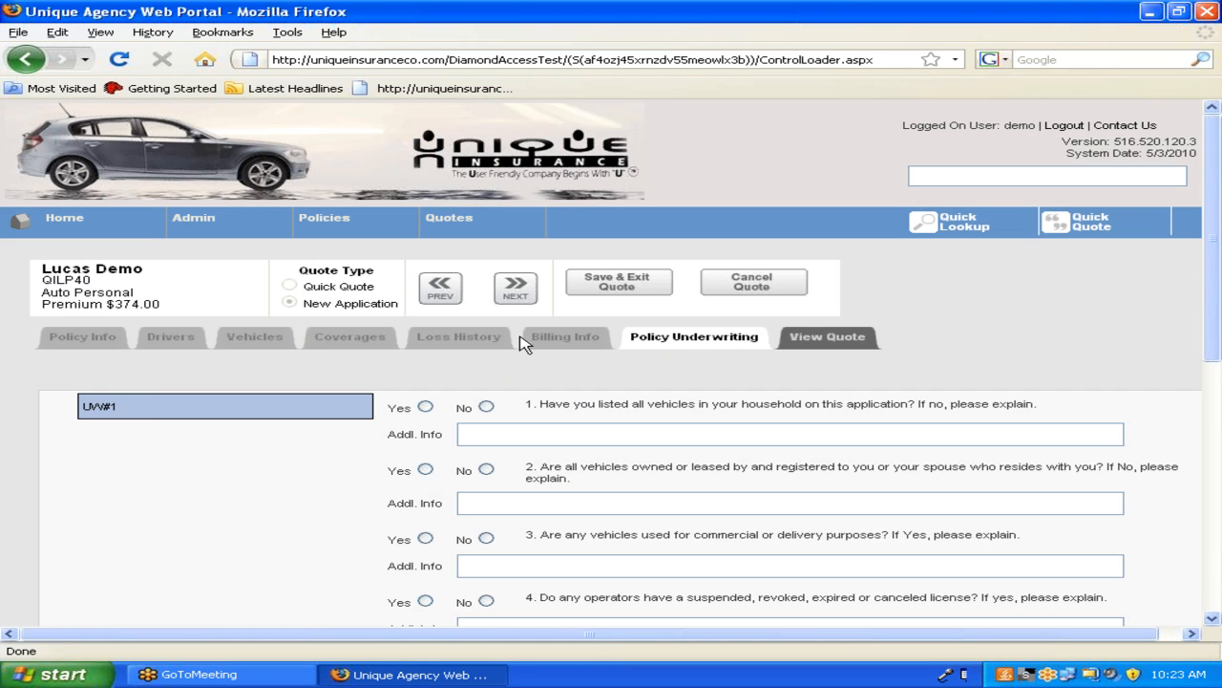
{"action": "scroll", "coordinate": [254, 448], "scroll_direction": "down", "scroll_amount": 4}
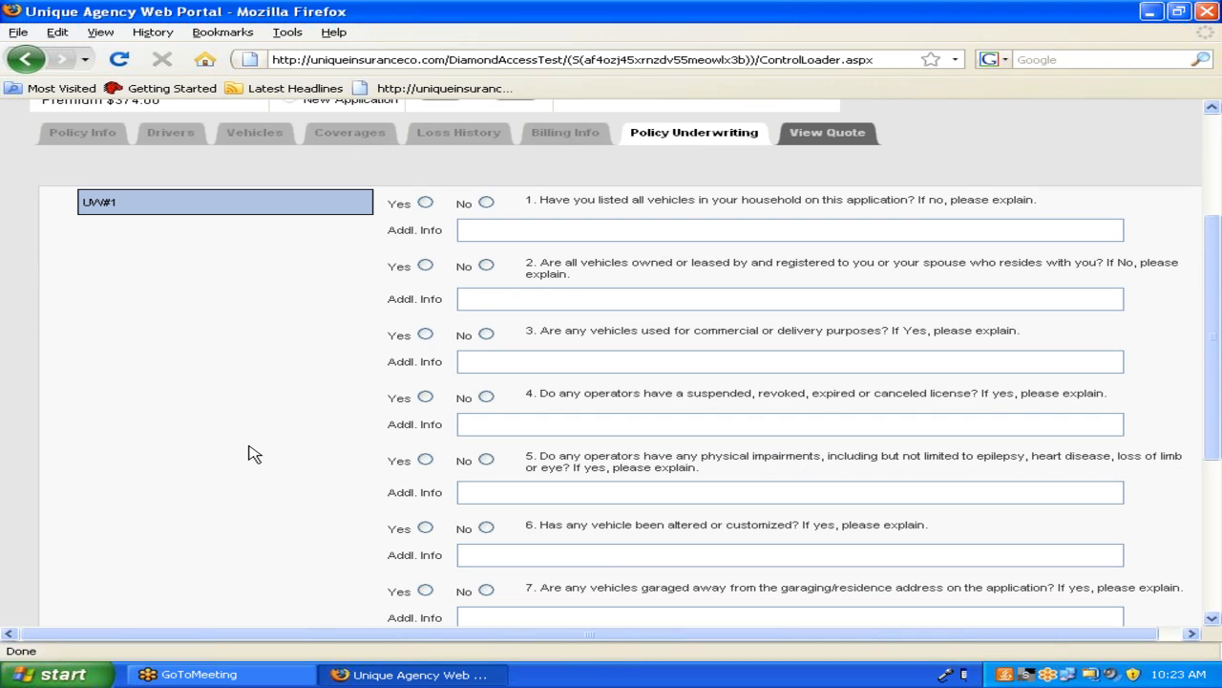
{"action": "left_click", "coordinate": [427, 206]}
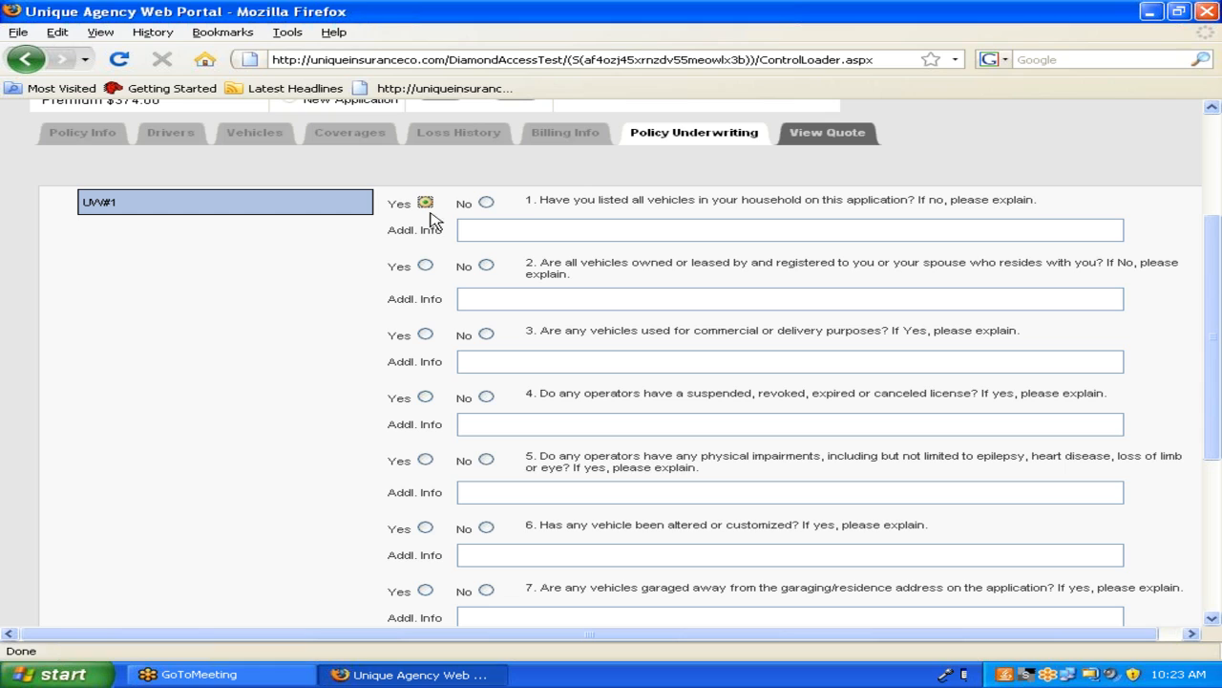
{"action": "left_click", "coordinate": [425, 267]}
{"action": "left_click", "coordinate": [486, 336]}
{"action": "left_click", "coordinate": [486, 397]}
{"action": "left_click", "coordinate": [486, 461]}
Answer No to underwriting questions 6 through 9 and advance to the quote summary.
{"action": "scroll", "coordinate": [486, 461], "scroll_direction": "down", "scroll_amount": 2}
{"action": "left_click", "coordinate": [486, 426]}
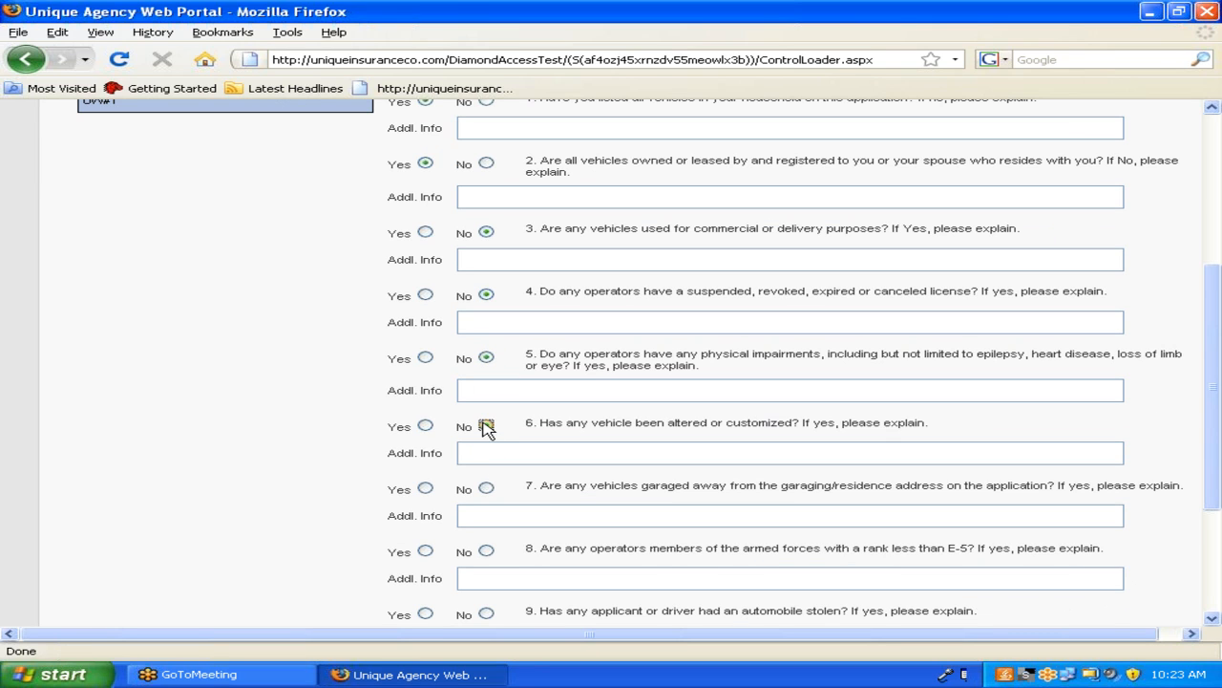
{"action": "scroll", "coordinate": [484, 423], "scroll_direction": "down", "scroll_amount": 1}
{"action": "scroll", "coordinate": [484, 423], "scroll_direction": "down", "scroll_amount": 2}
{"action": "left_click", "coordinate": [486, 334]}
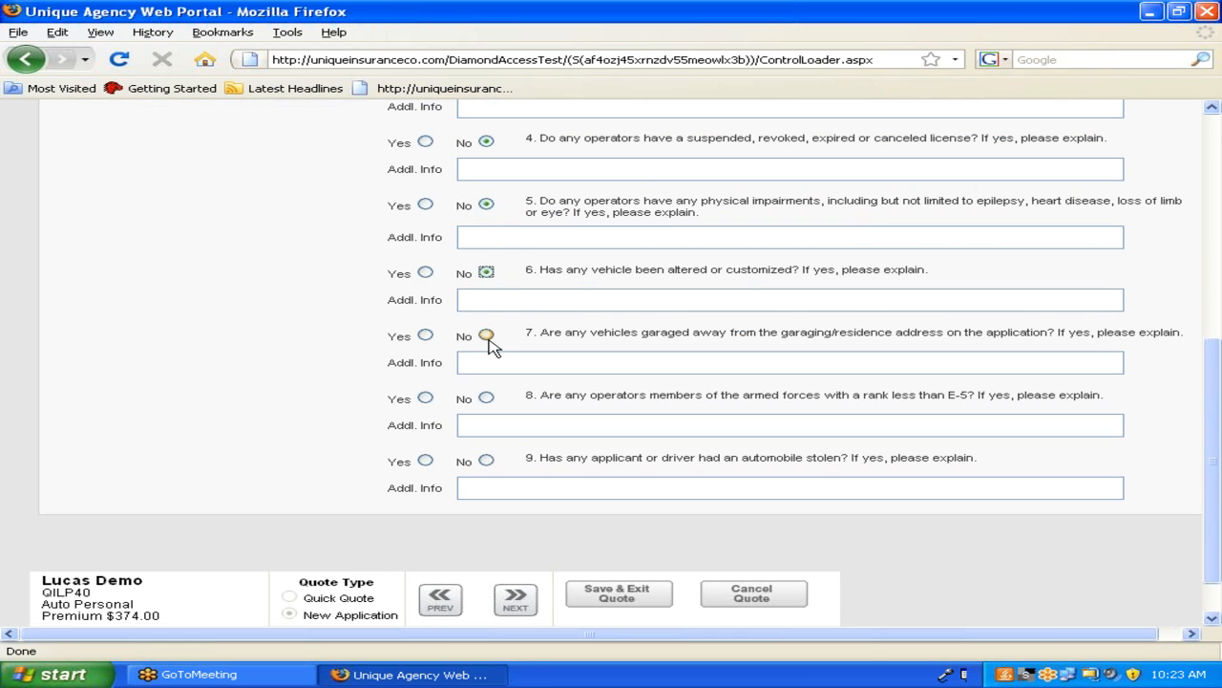
{"action": "left_click", "coordinate": [486, 398]}
{"action": "left_click", "coordinate": [486, 461]}
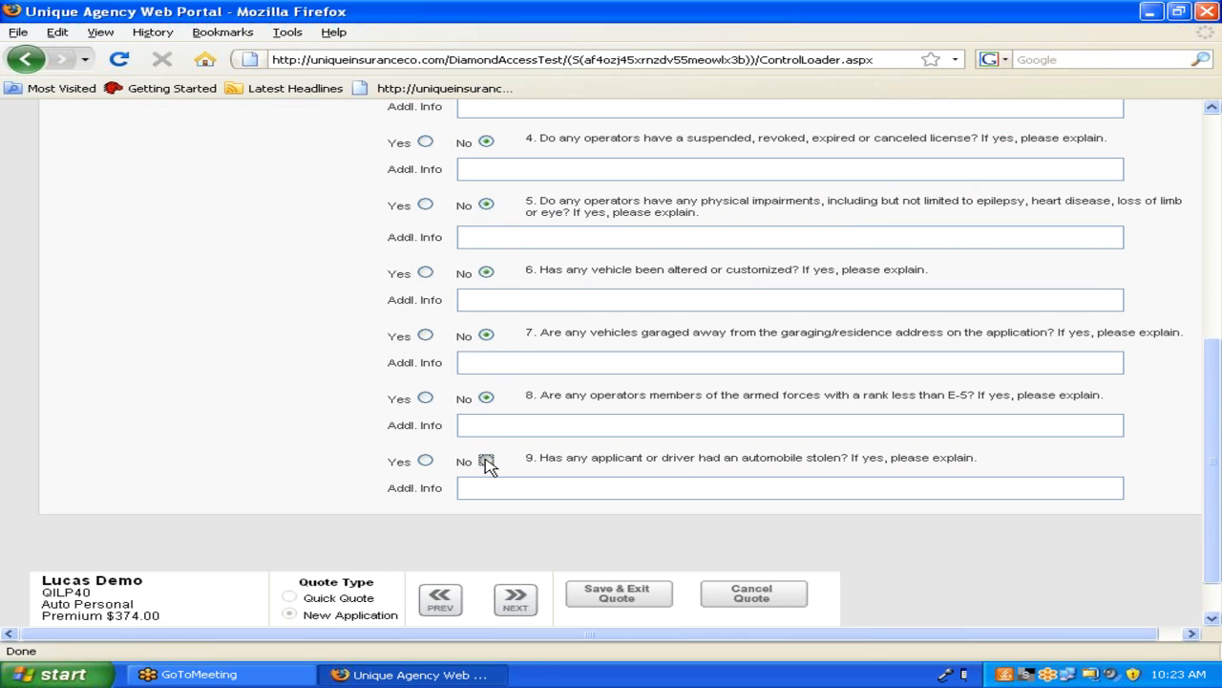
{"action": "left_click", "coordinate": [517, 599]}
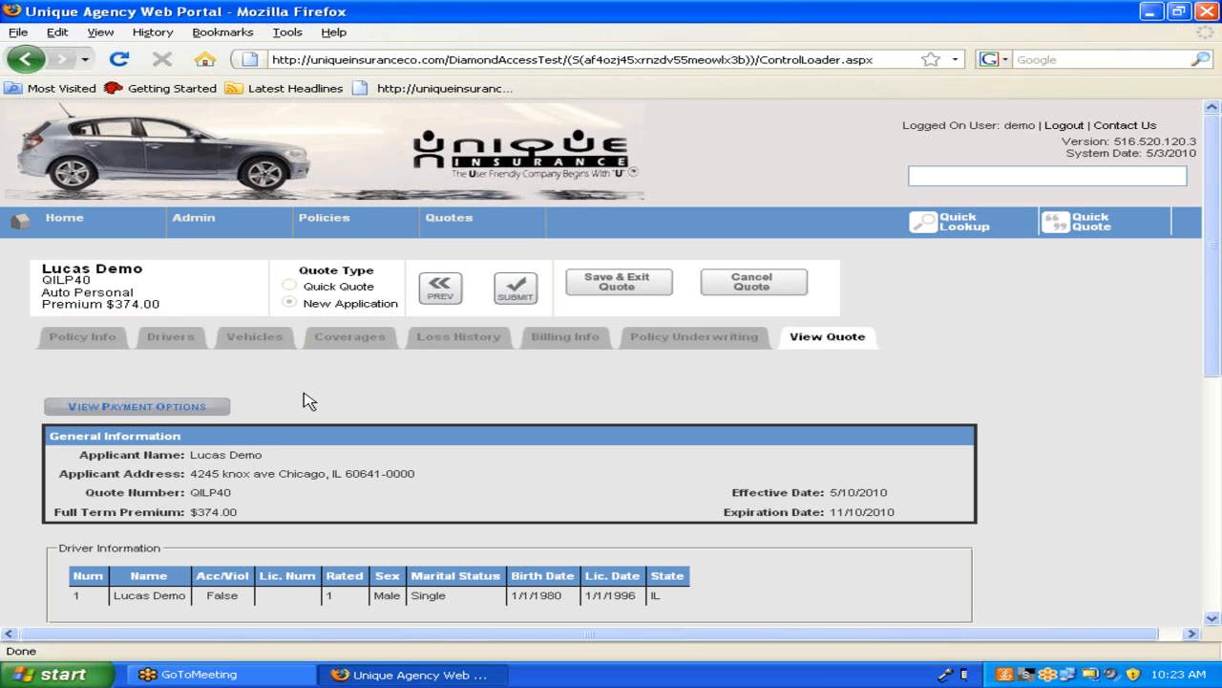
Review the quote summary's driver, vehicle and coverage details and try to submit the application.
{"action": "scroll", "coordinate": [663, 483], "scroll_direction": "down", "scroll_amount": 6}
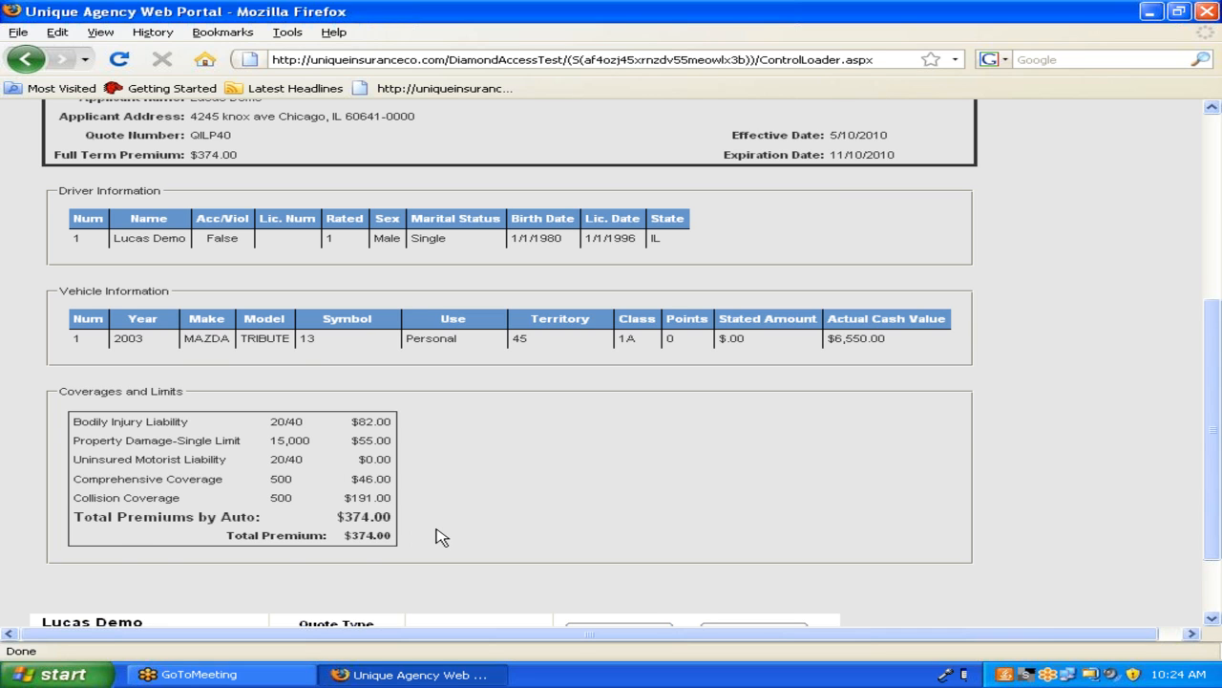
{"action": "scroll", "coordinate": [442, 538], "scroll_direction": "up", "scroll_amount": 5}
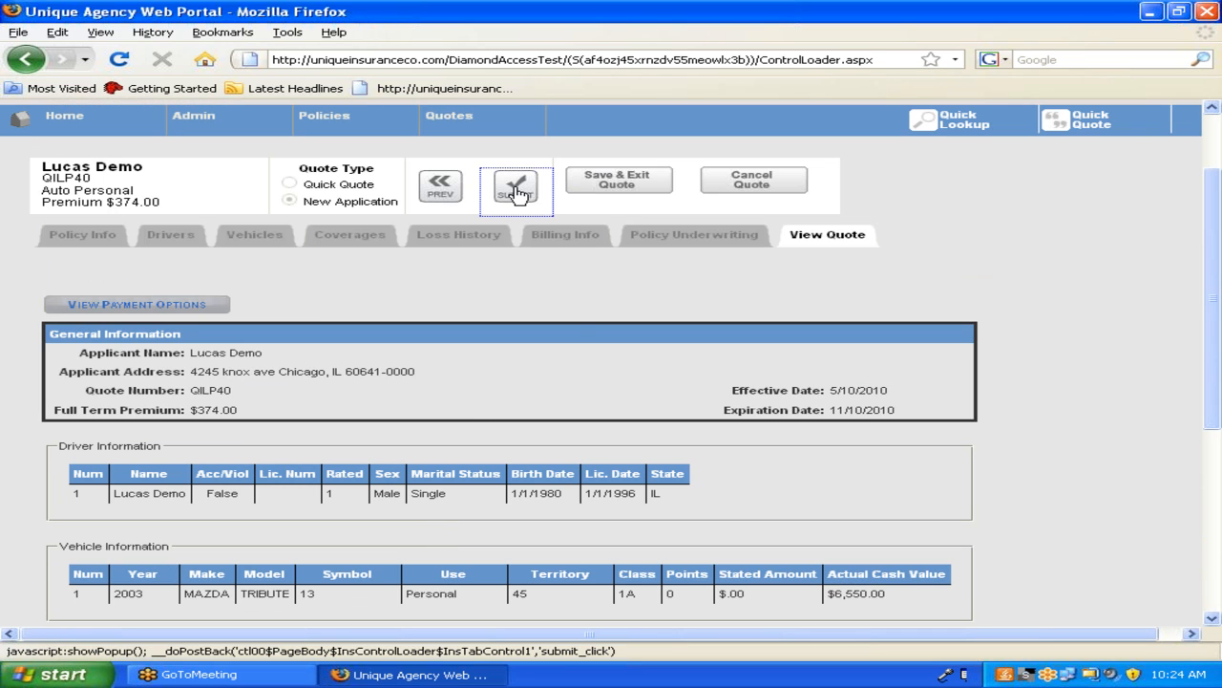
{"action": "left_click", "coordinate": [517, 192]}
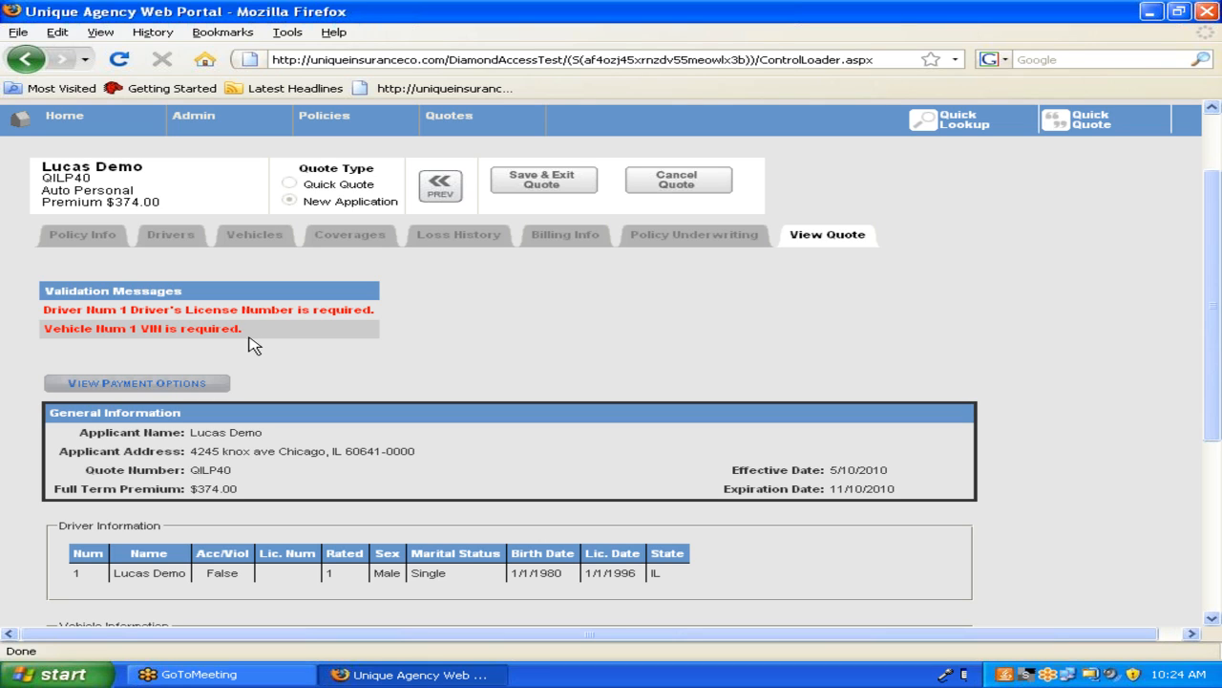
Edit the listed driver to enter the driver's license number and advance to the vehicles.
{"action": "left_click", "coordinate": [181, 245]}
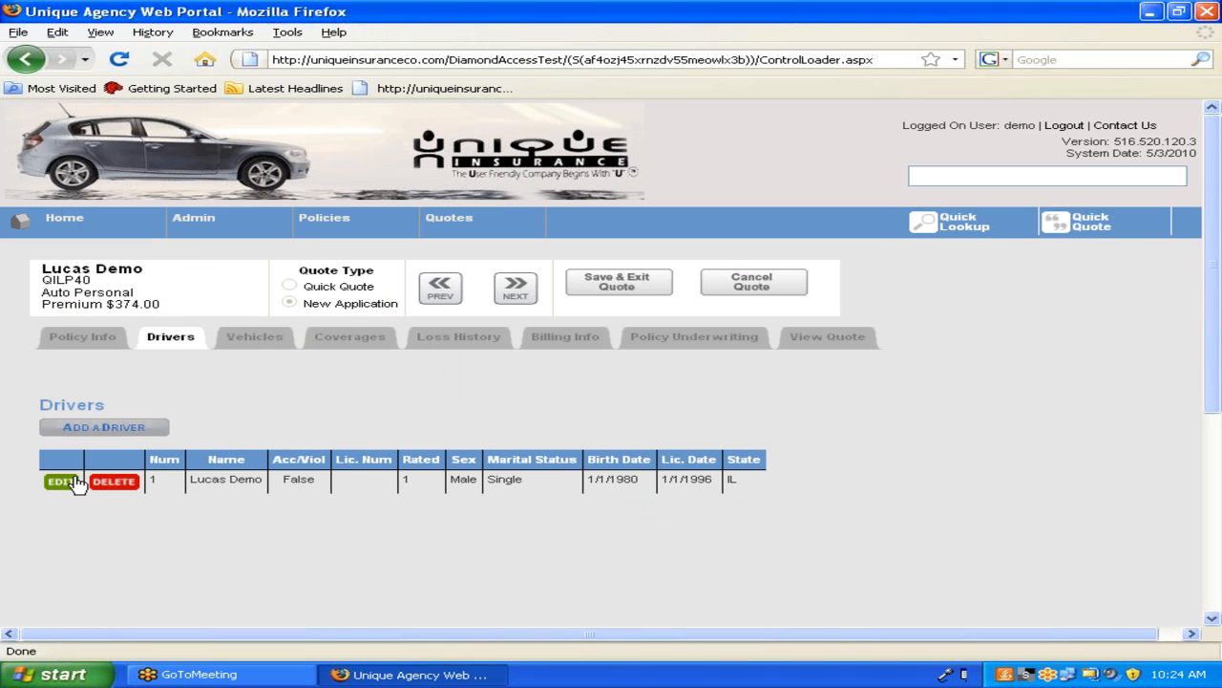
{"action": "left_click", "coordinate": [59, 481]}
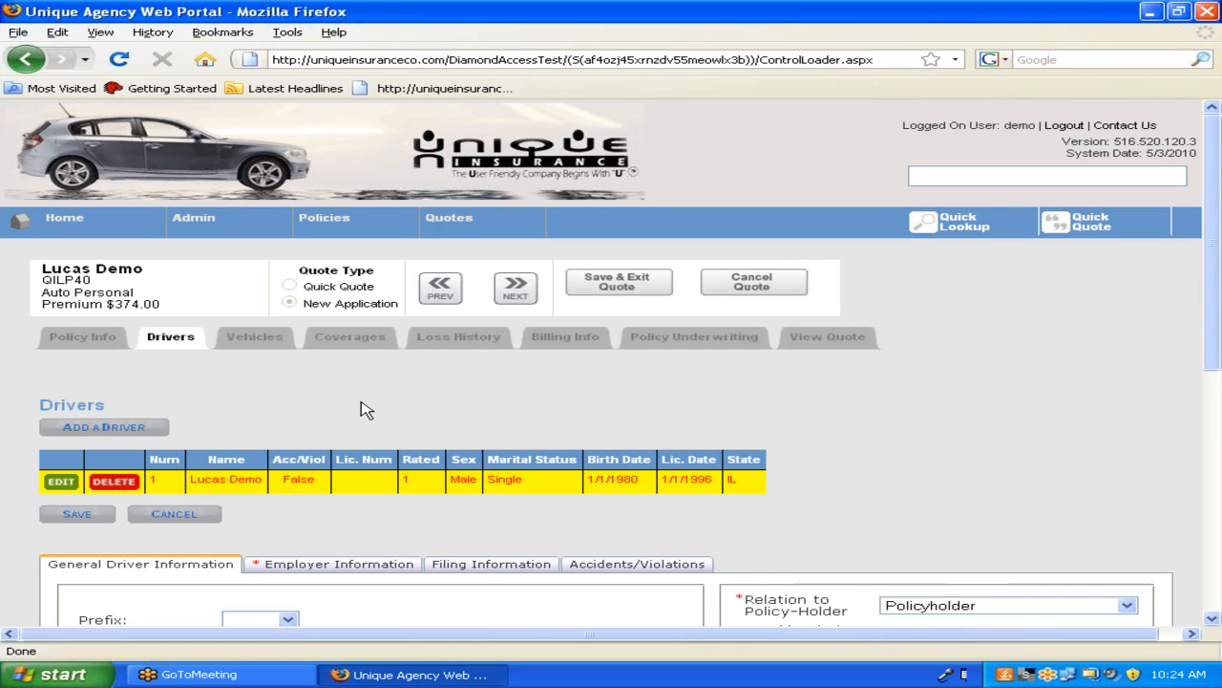
{"action": "scroll", "coordinate": [427, 485], "scroll_direction": "down", "scroll_amount": 5}
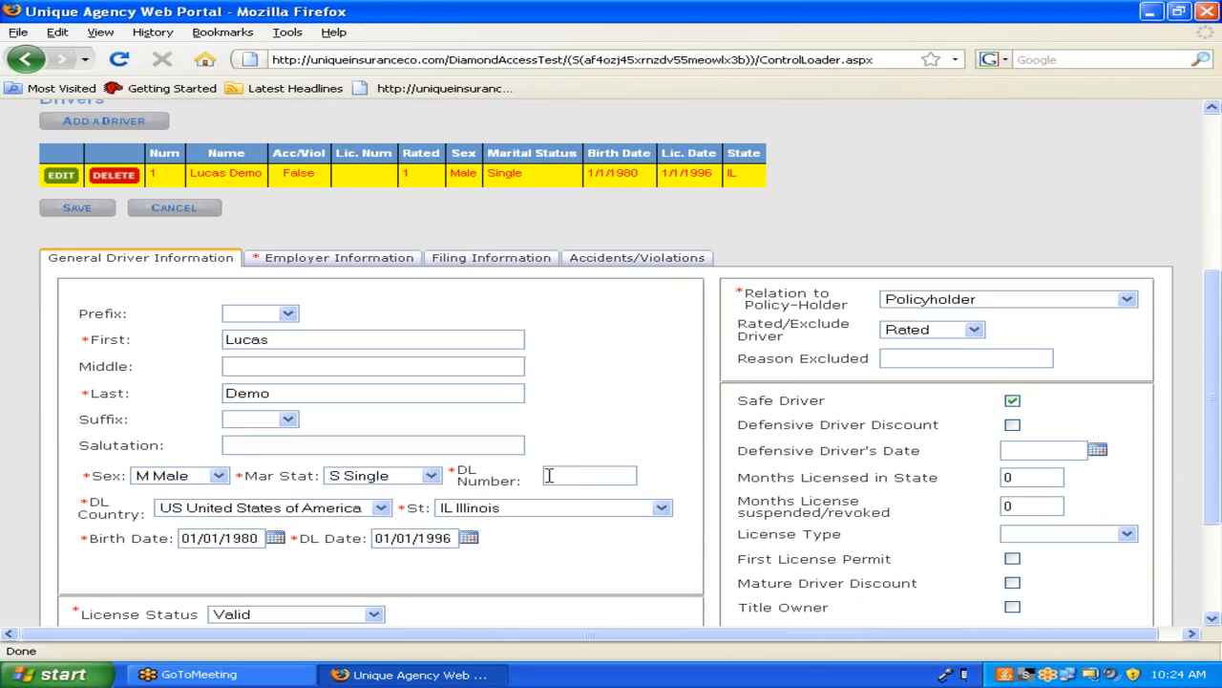
{"action": "type", "text": "123456789"}
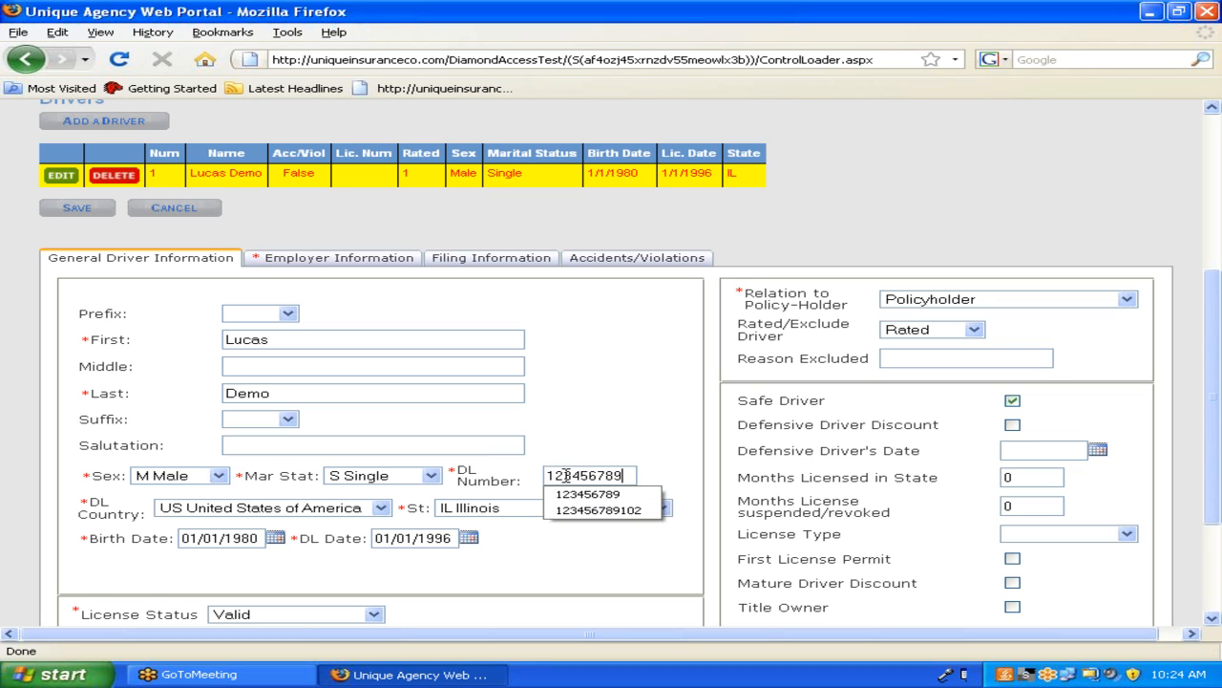
{"action": "type", "text": "12"}
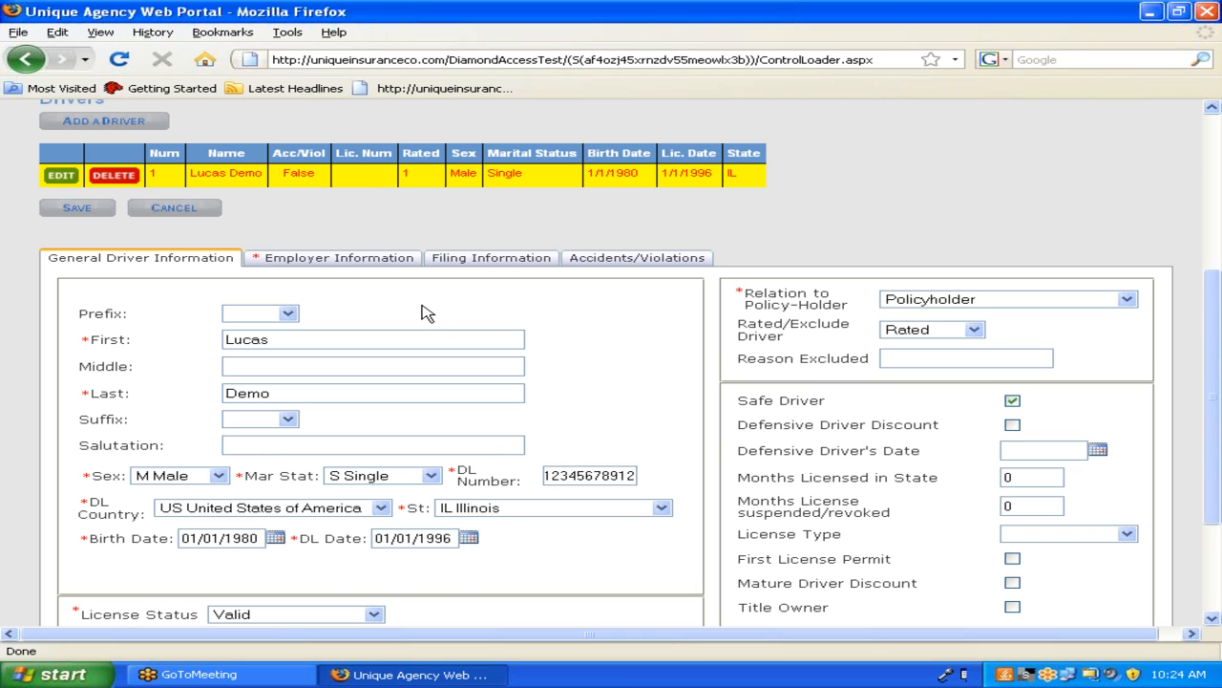
{"action": "scroll", "coordinate": [427, 315], "scroll_direction": "up", "scroll_amount": 1}
{"action": "scroll", "coordinate": [427, 315], "scroll_direction": "up", "scroll_amount": 3}
{"action": "left_click", "coordinate": [503, 184]}
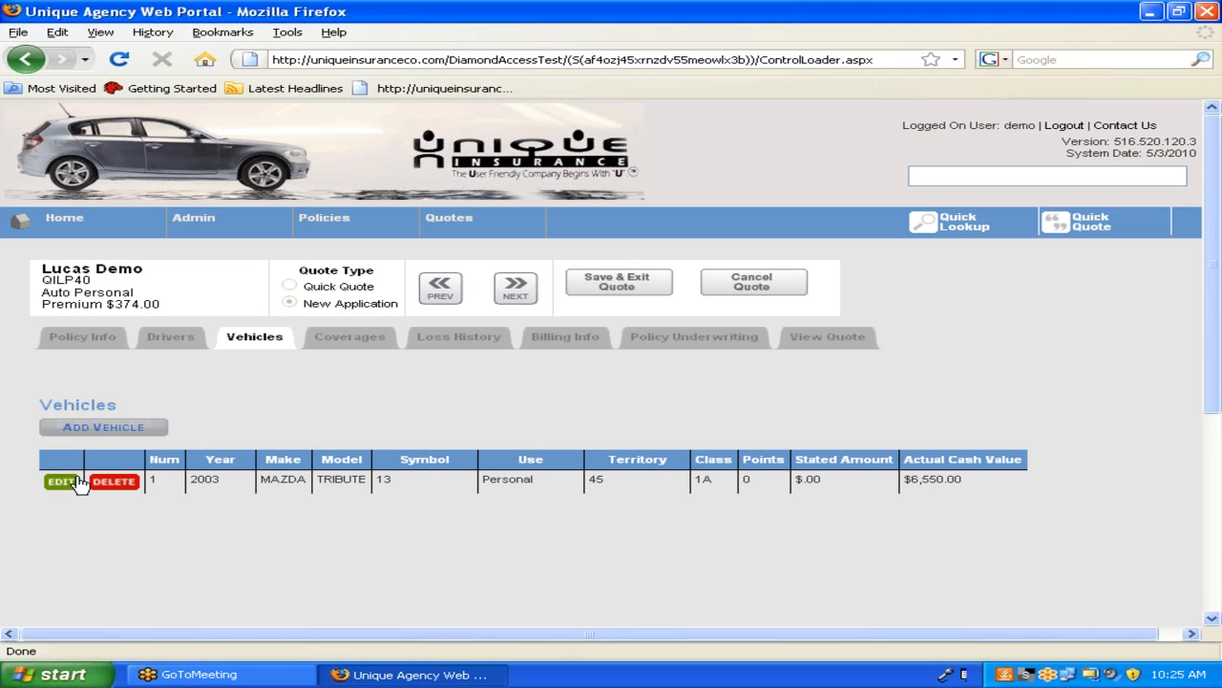
Edit the 2003 MAZDA TRIBUTE and enter its vehicle identification number.
{"action": "left_click", "coordinate": [72, 483]}
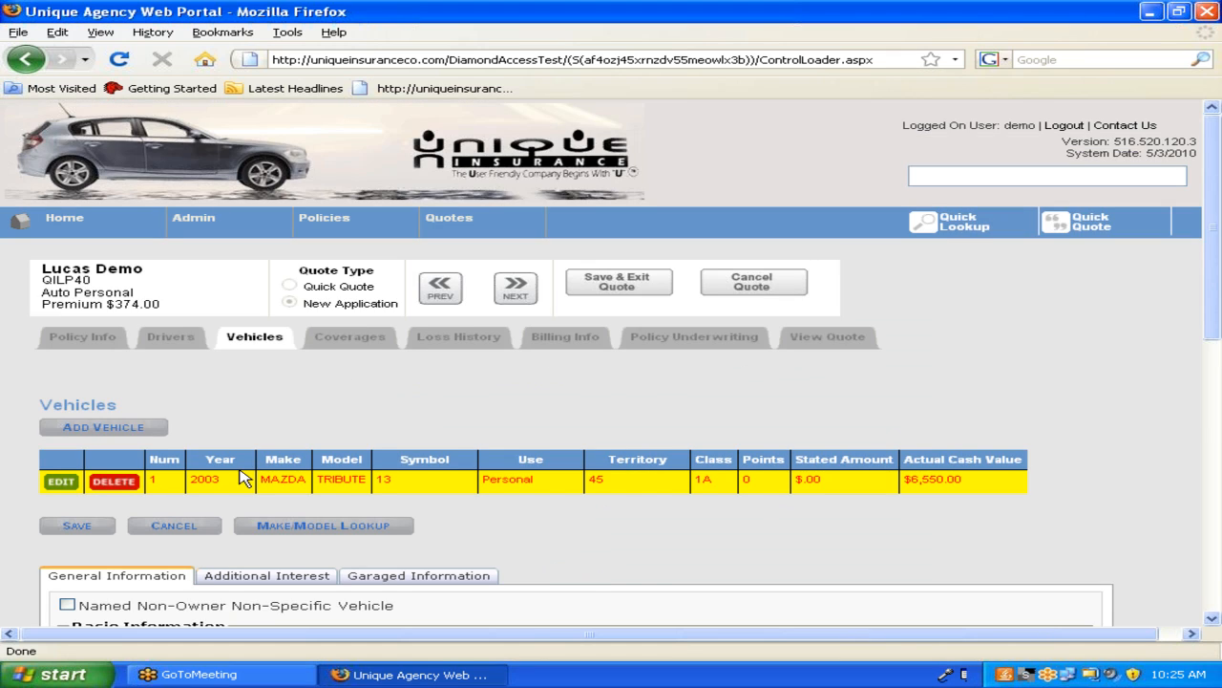
{"action": "scroll", "coordinate": [246, 474], "scroll_direction": "down", "scroll_amount": 4}
{"action": "scroll", "coordinate": [248, 482], "scroll_direction": "down", "scroll_amount": 1}
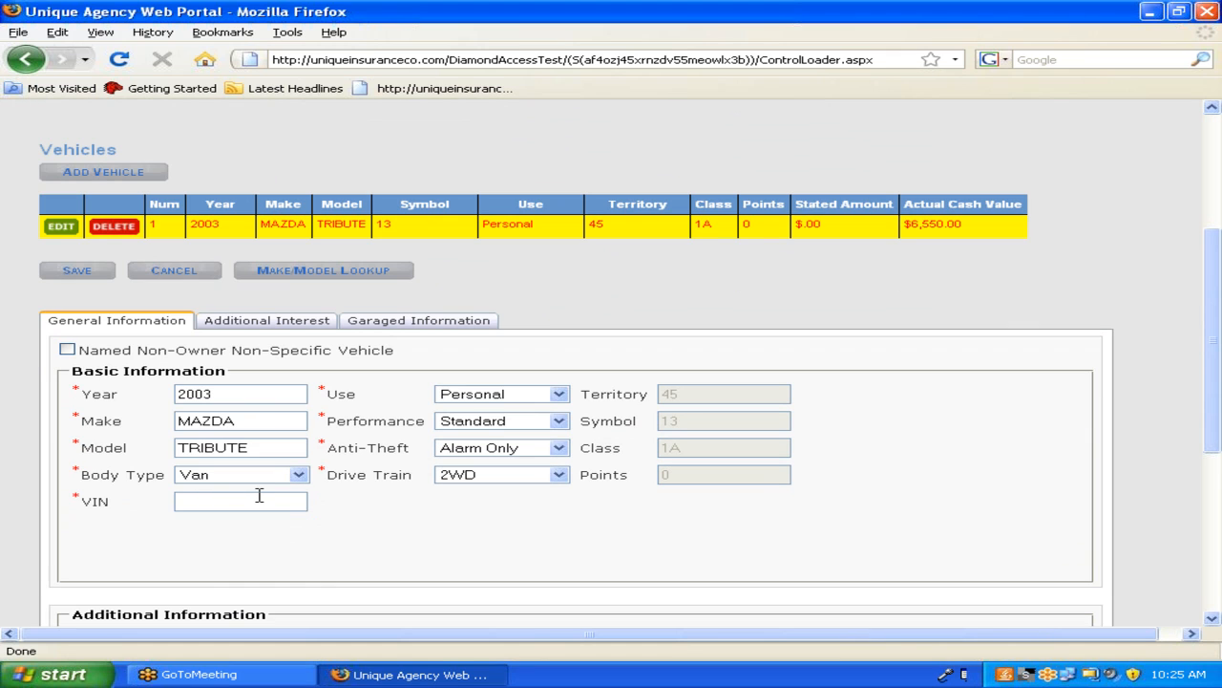
{"action": "left_click", "coordinate": [259, 495]}
{"action": "type", "text": "12345678901234567"}
{"action": "scroll", "coordinate": [354, 535], "scroll_direction": "up", "scroll_amount": 5}
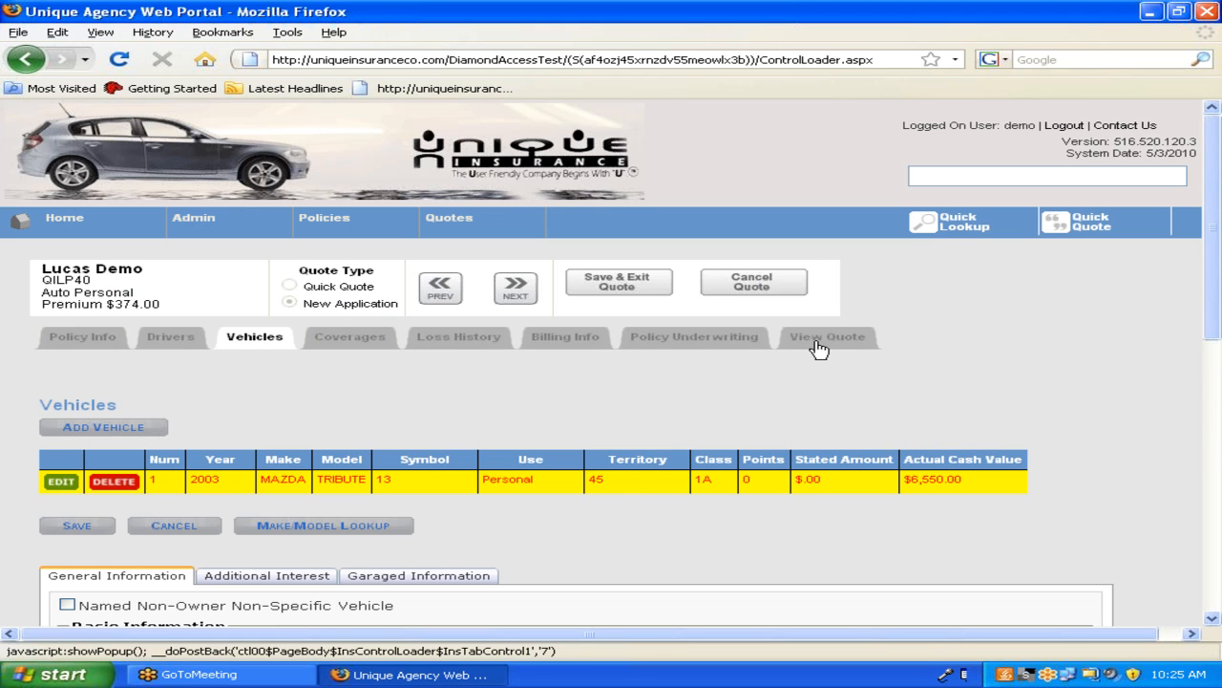
Submit the application from the quote summary and pay the 104.00 down payment by Agency EFT.
{"action": "left_click", "coordinate": [820, 347]}
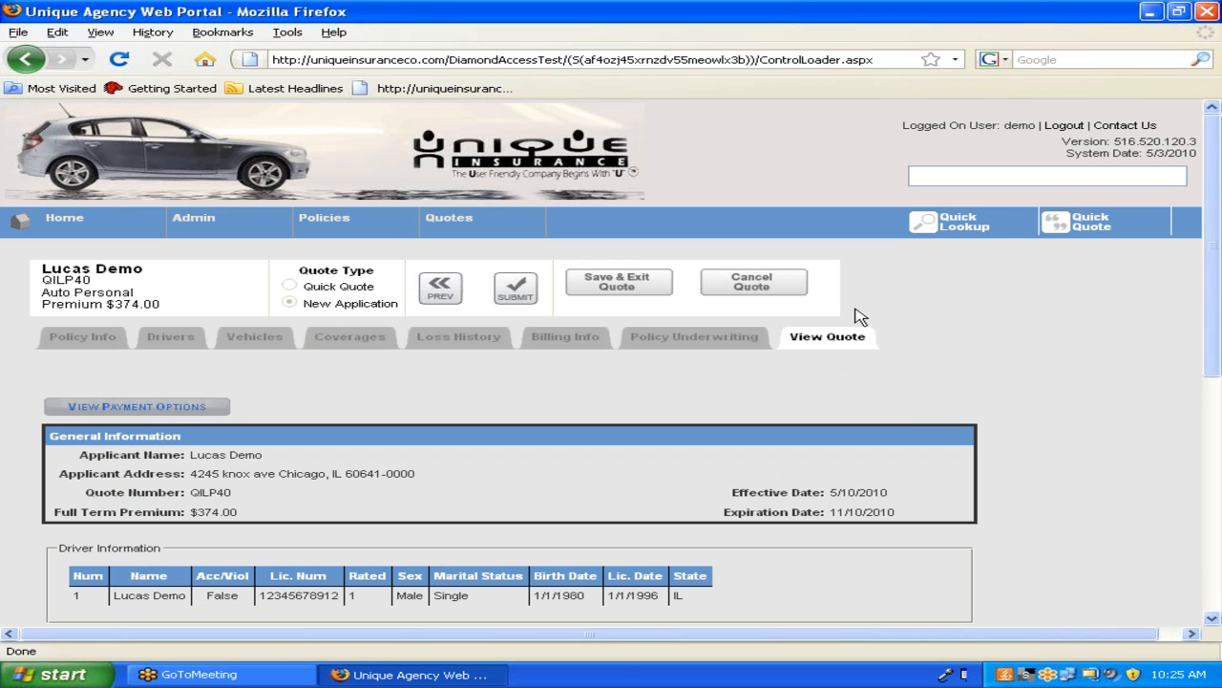
{"action": "left_click", "coordinate": [519, 290]}
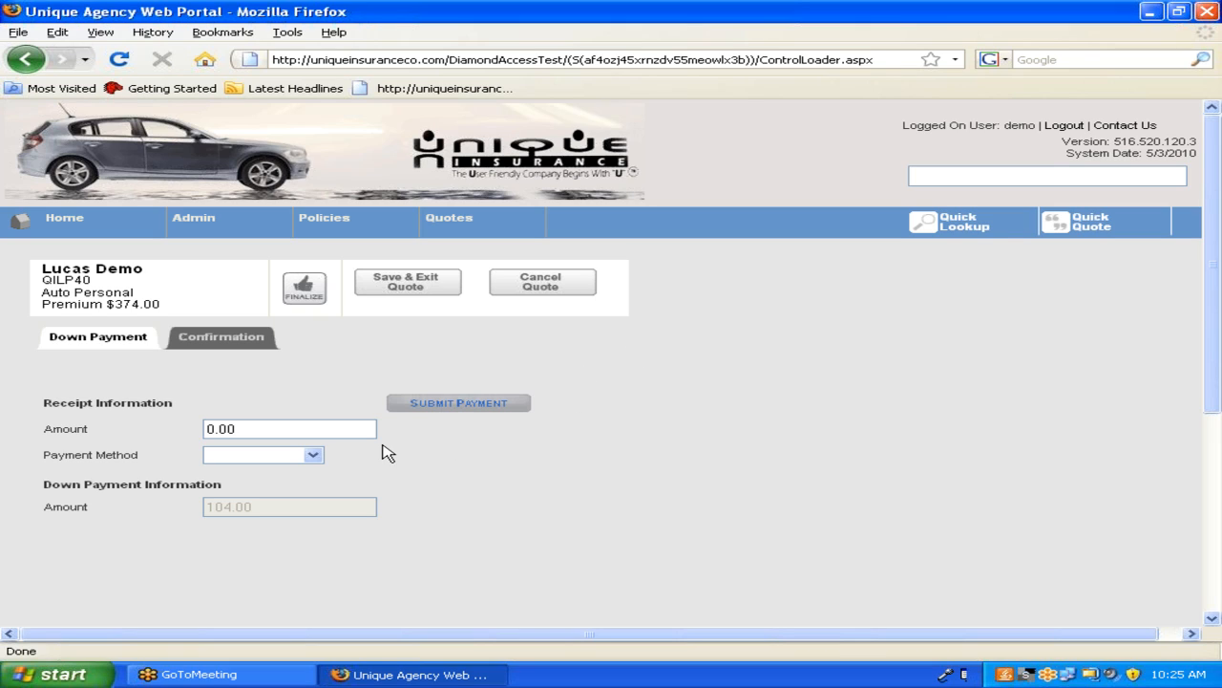
{"action": "left_click", "coordinate": [311, 432]}
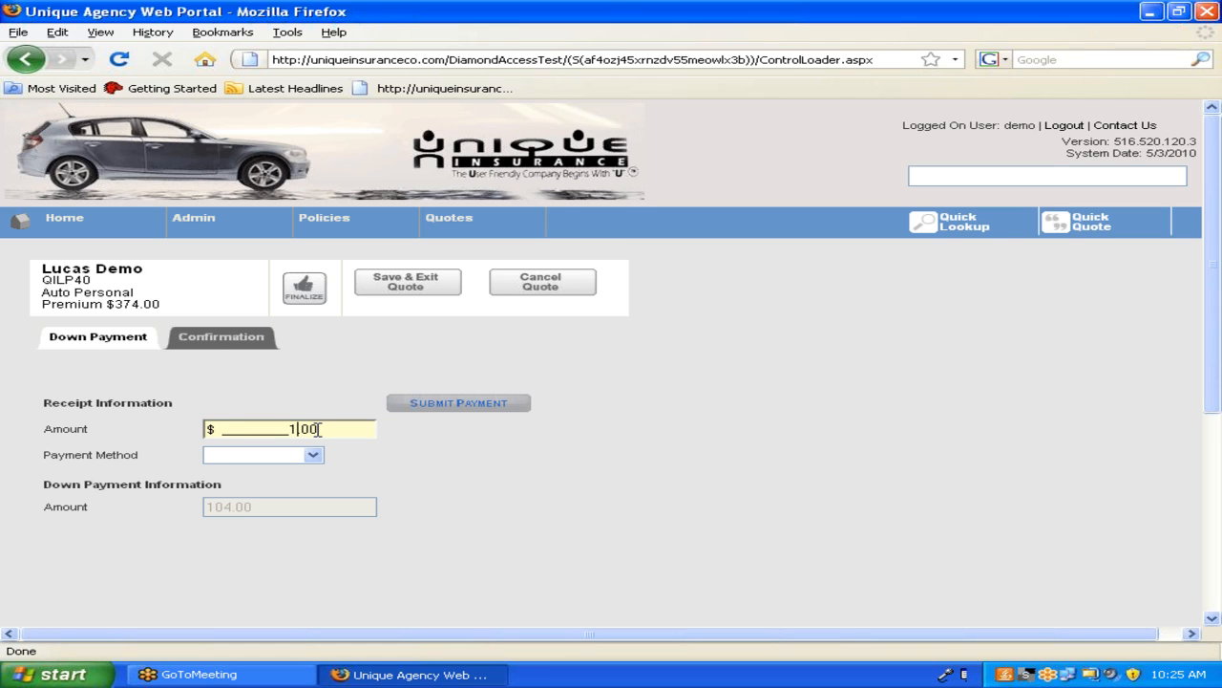
{"action": "left_click", "coordinate": [256, 456]}
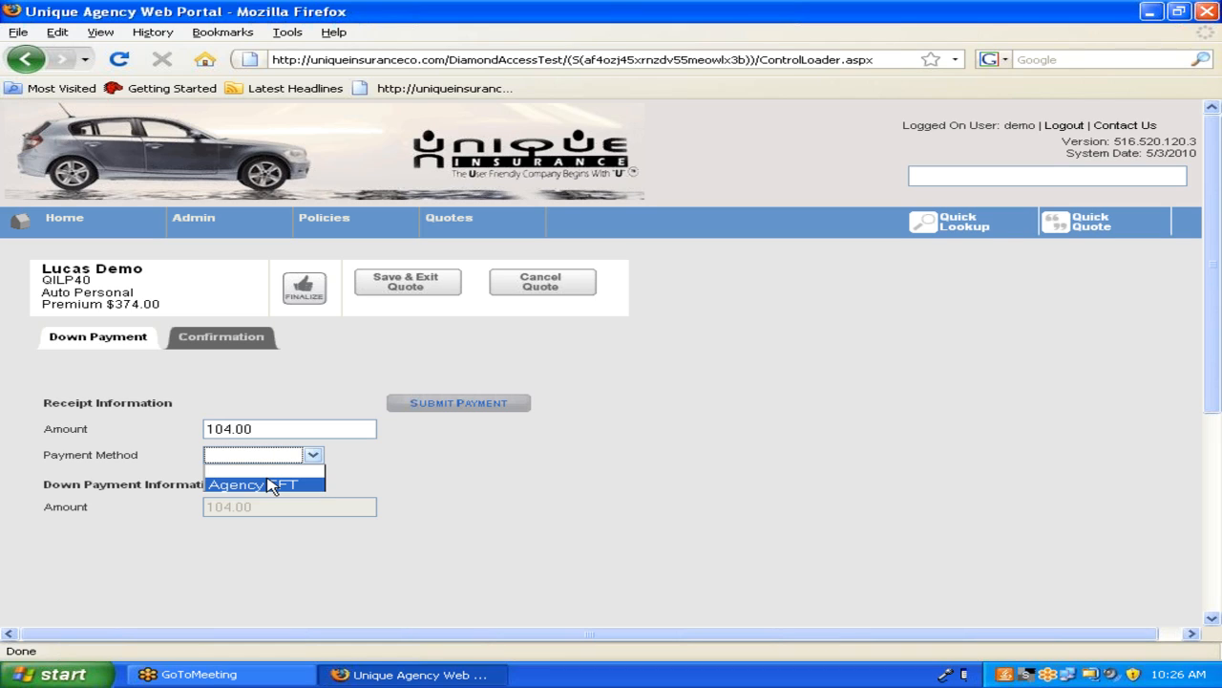
{"action": "left_click", "coordinate": [267, 477]}
{"action": "left_click", "coordinate": [442, 406]}
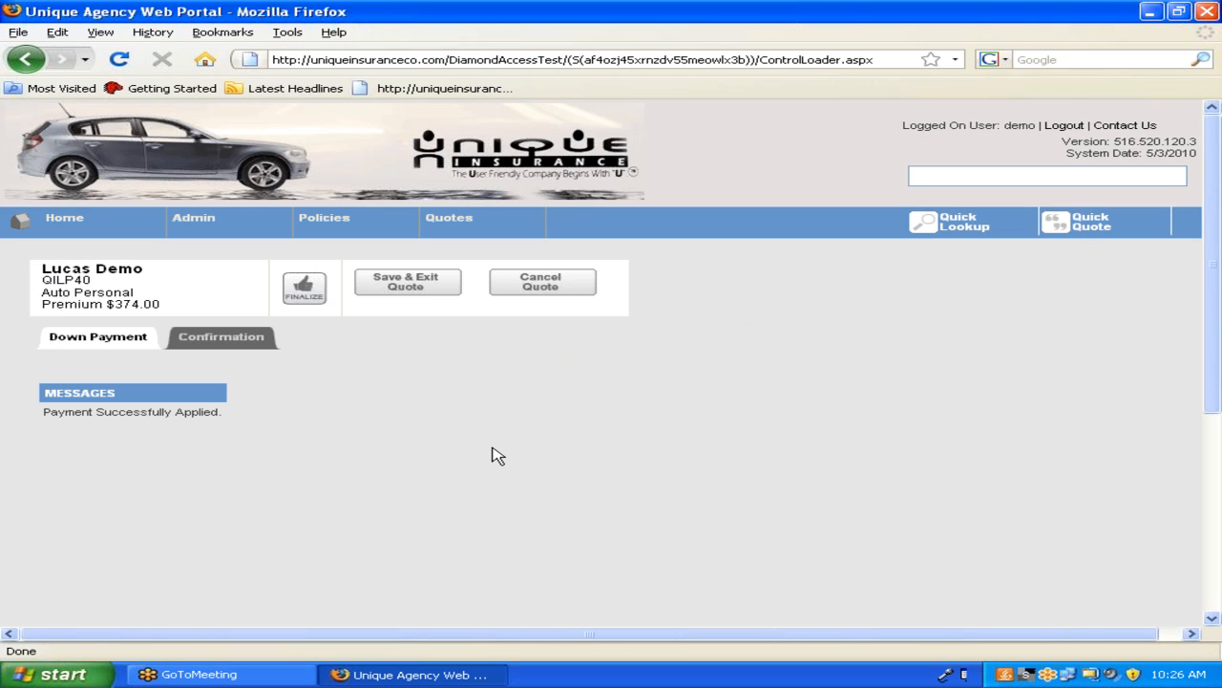
Finalize the application and open the resulting policy.
{"action": "left_click", "coordinate": [318, 299]}
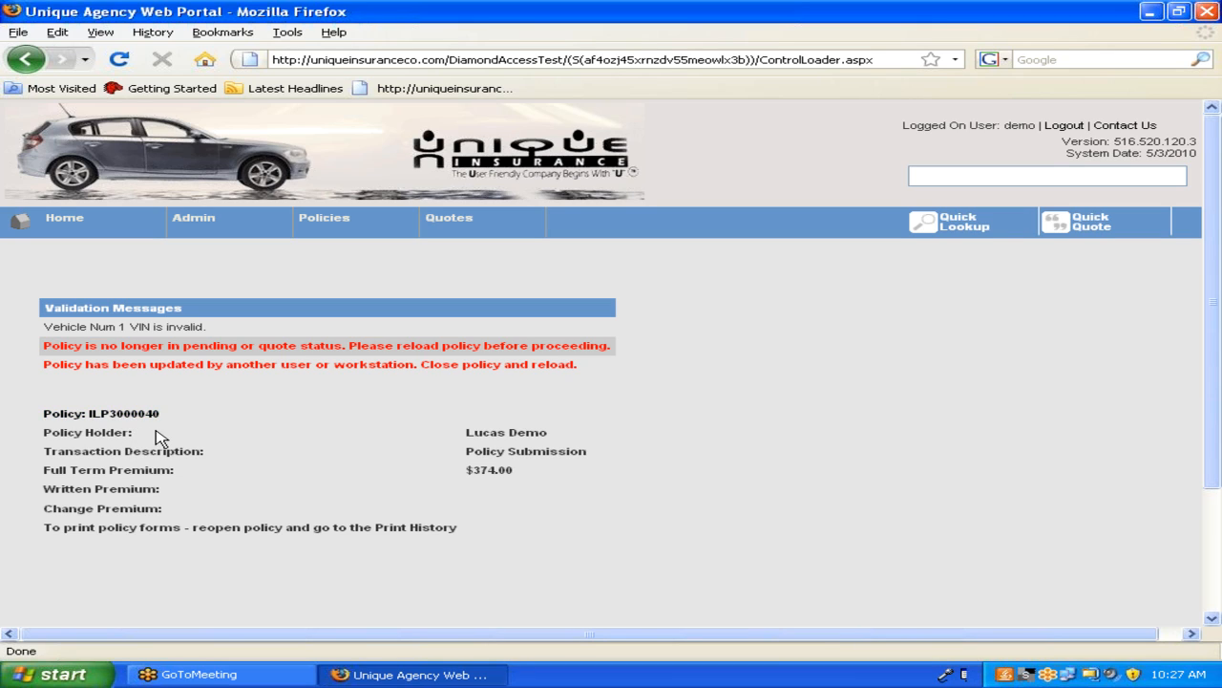
{"action": "left_click", "coordinate": [109, 420]}
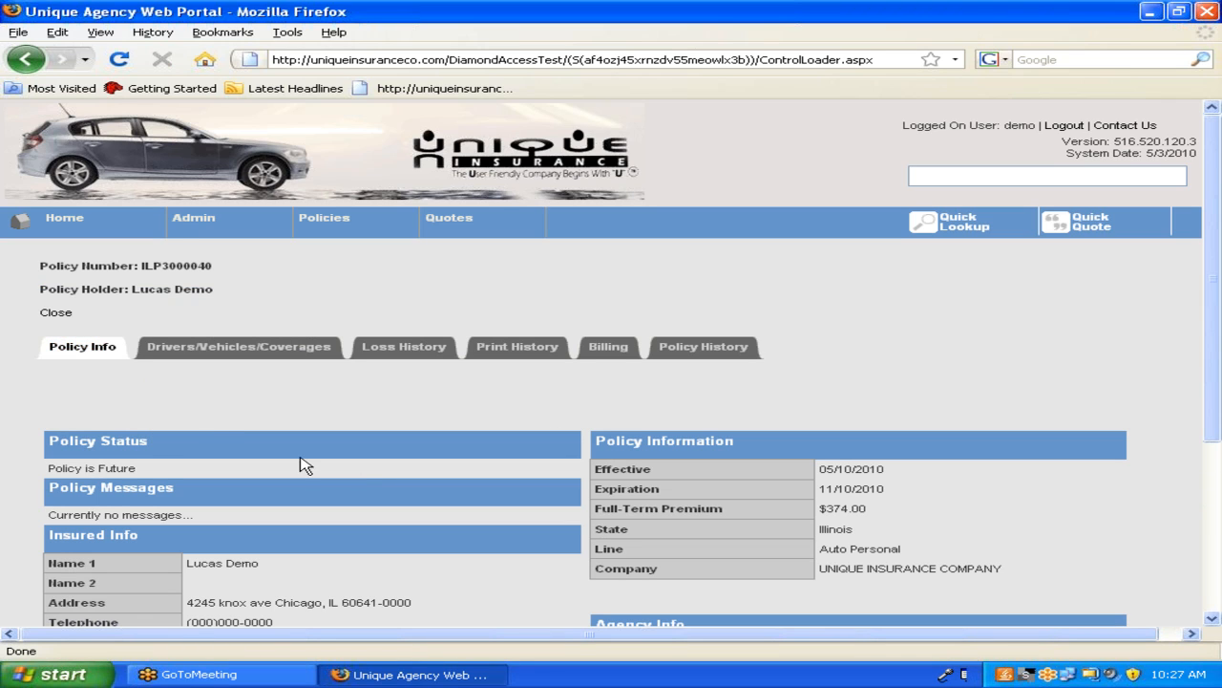
Examine the forms in the policy's print history and return to its general policy information.
{"action": "scroll", "coordinate": [485, 465], "scroll_direction": "down", "scroll_amount": 1}
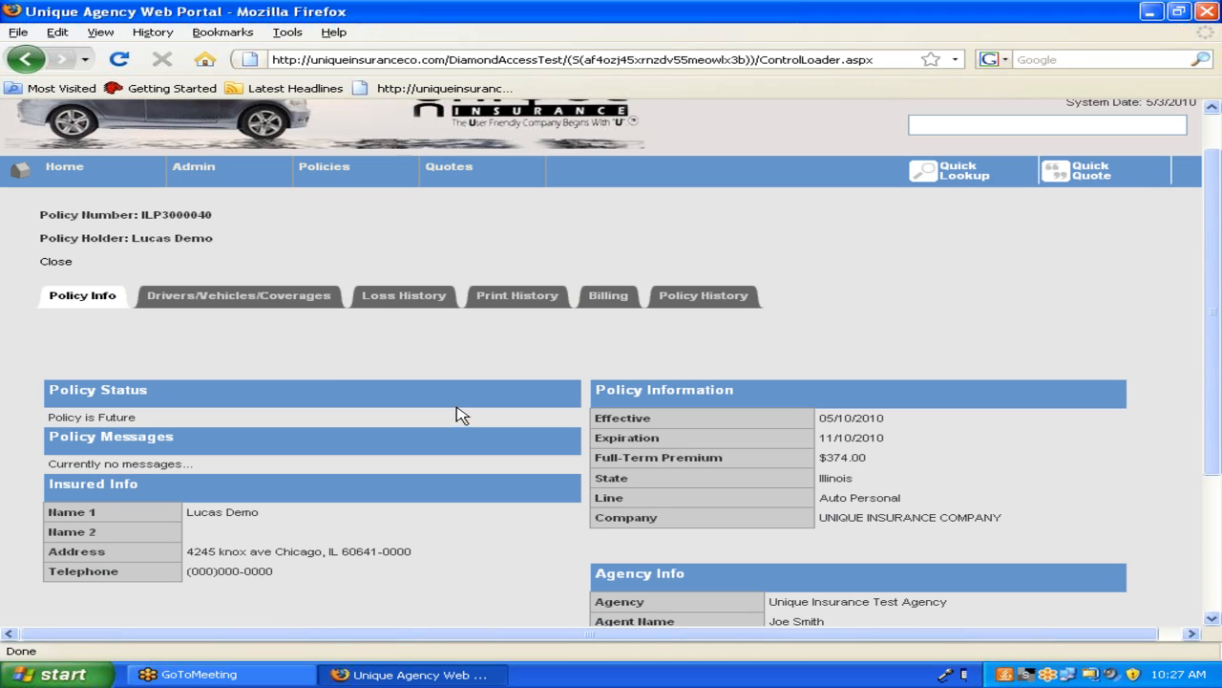
{"action": "left_click", "coordinate": [535, 296]}
{"action": "scroll", "coordinate": [270, 391], "scroll_direction": "down", "scroll_amount": 3}
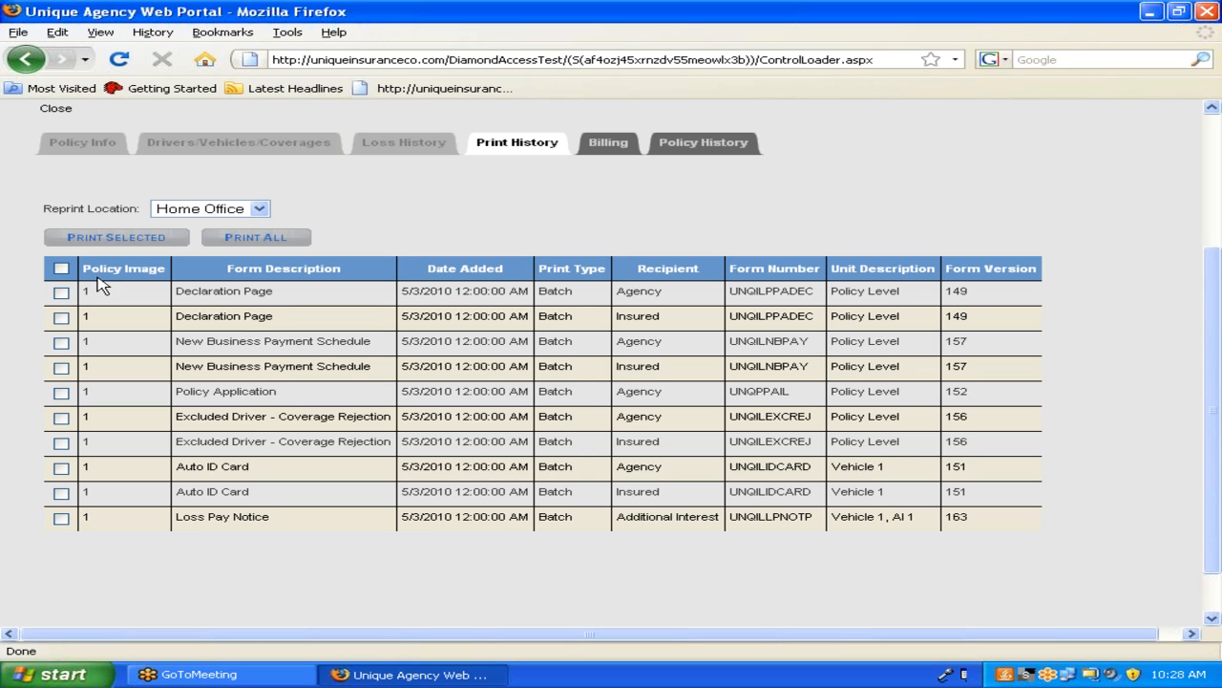
{"action": "left_click", "coordinate": [82, 142]}
{"action": "scroll", "coordinate": [304, 474], "scroll_direction": "down", "scroll_amount": 5}
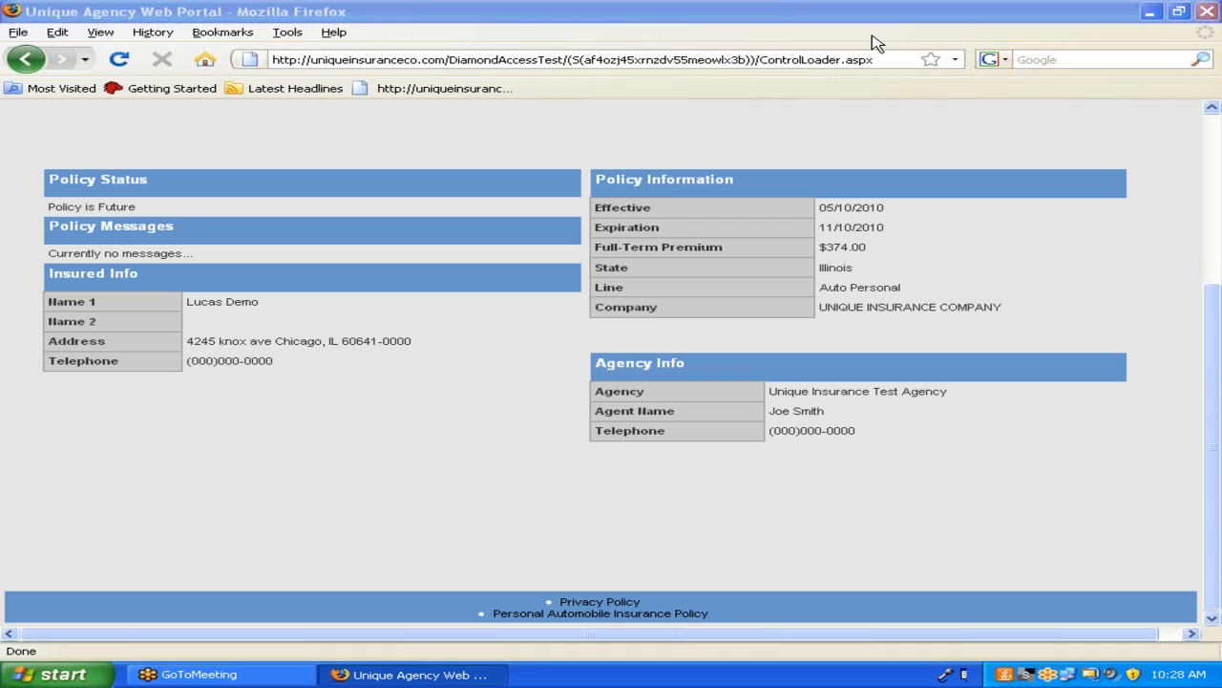
Review the issued policy's drivers, vehicles and coverages, and examine the forms in its print history.
{"action": "scroll", "coordinate": [273, 467], "scroll_direction": "up", "scroll_amount": 4}
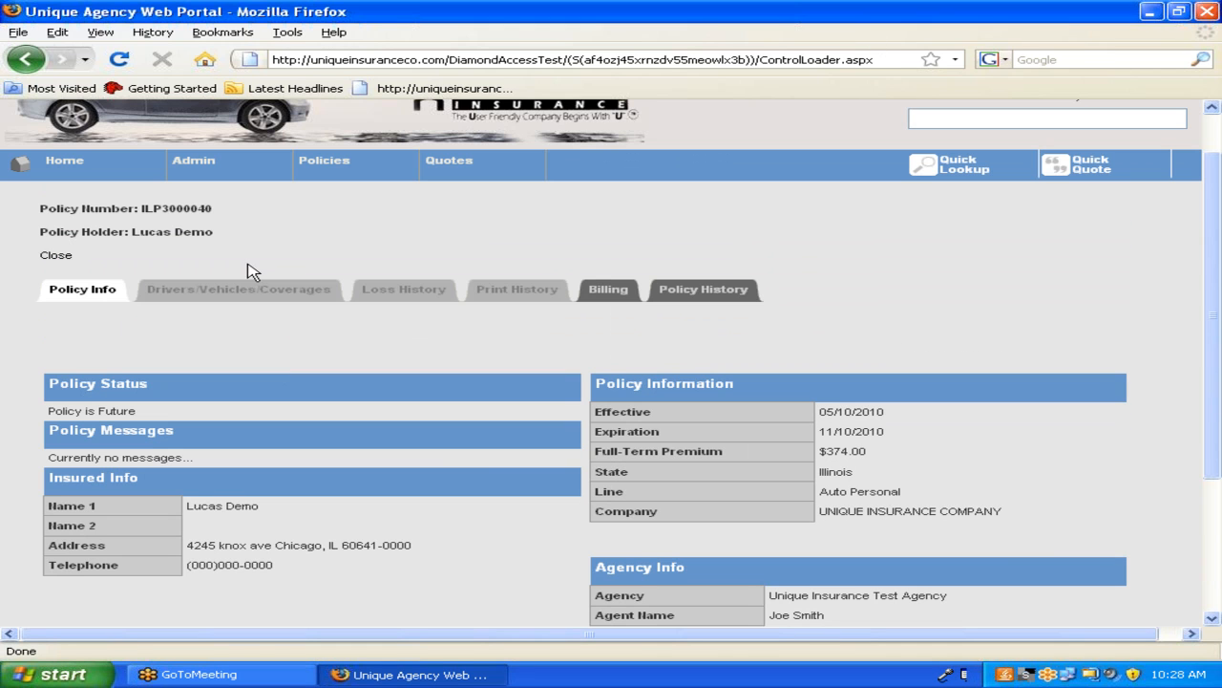
{"action": "left_click", "coordinate": [244, 289]}
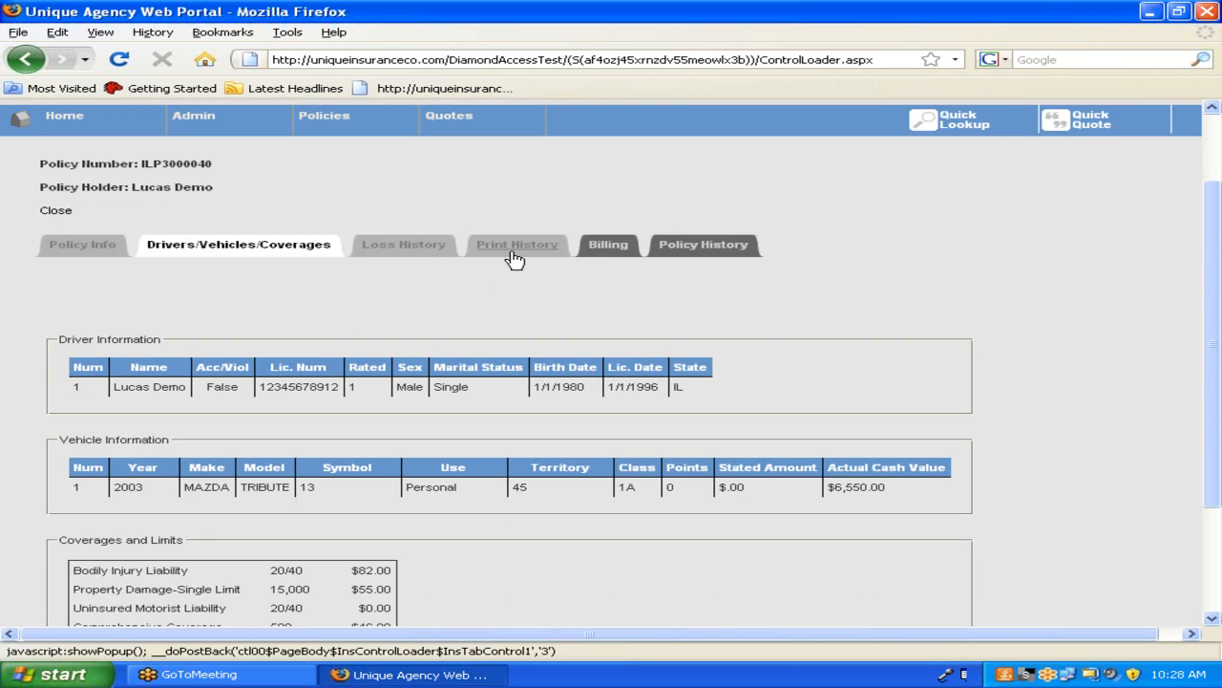
{"action": "left_click", "coordinate": [514, 249]}
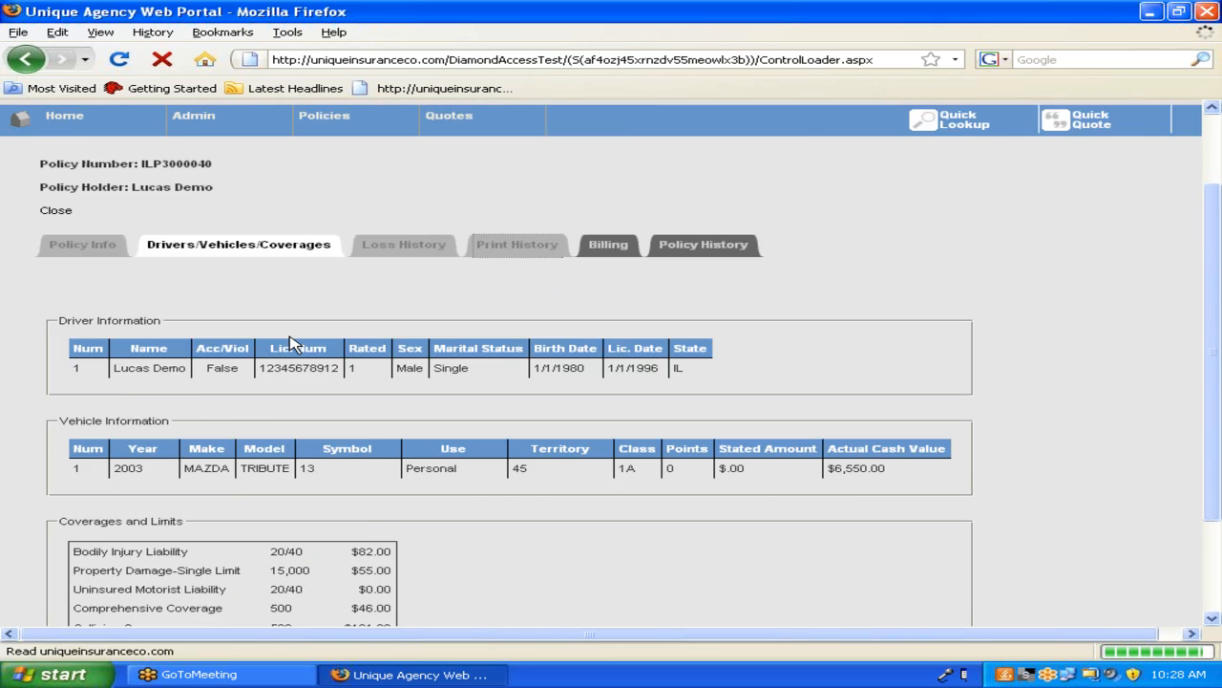
{"action": "scroll", "coordinate": [411, 339], "scroll_direction": "down", "scroll_amount": 4}
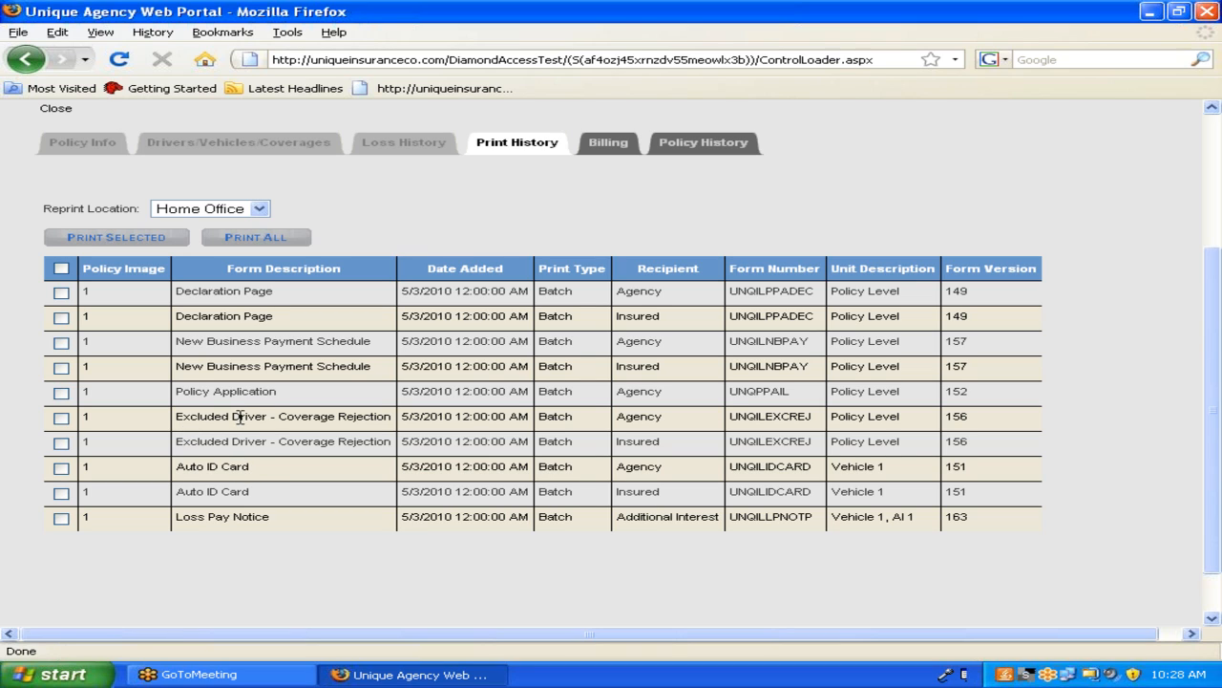
Examine the policy's current billing information and statement, and open its policy history.
{"action": "left_click", "coordinate": [614, 148]}
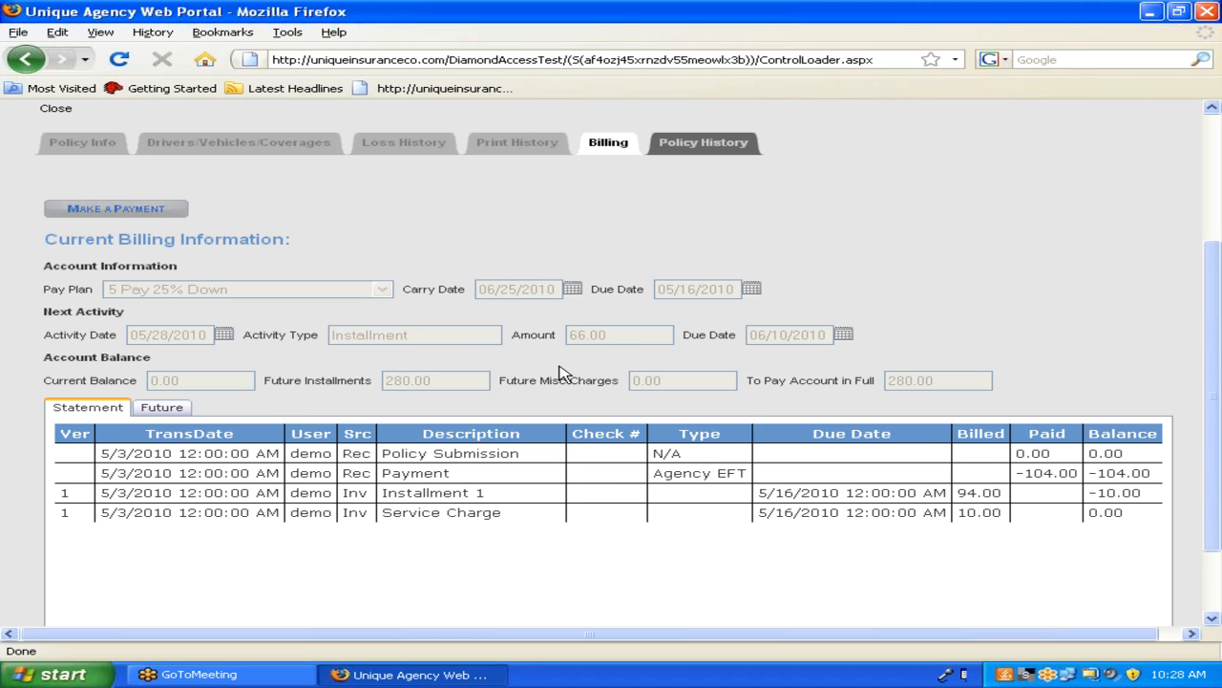
{"action": "scroll", "coordinate": [533, 362], "scroll_direction": "up", "scroll_amount": 1}
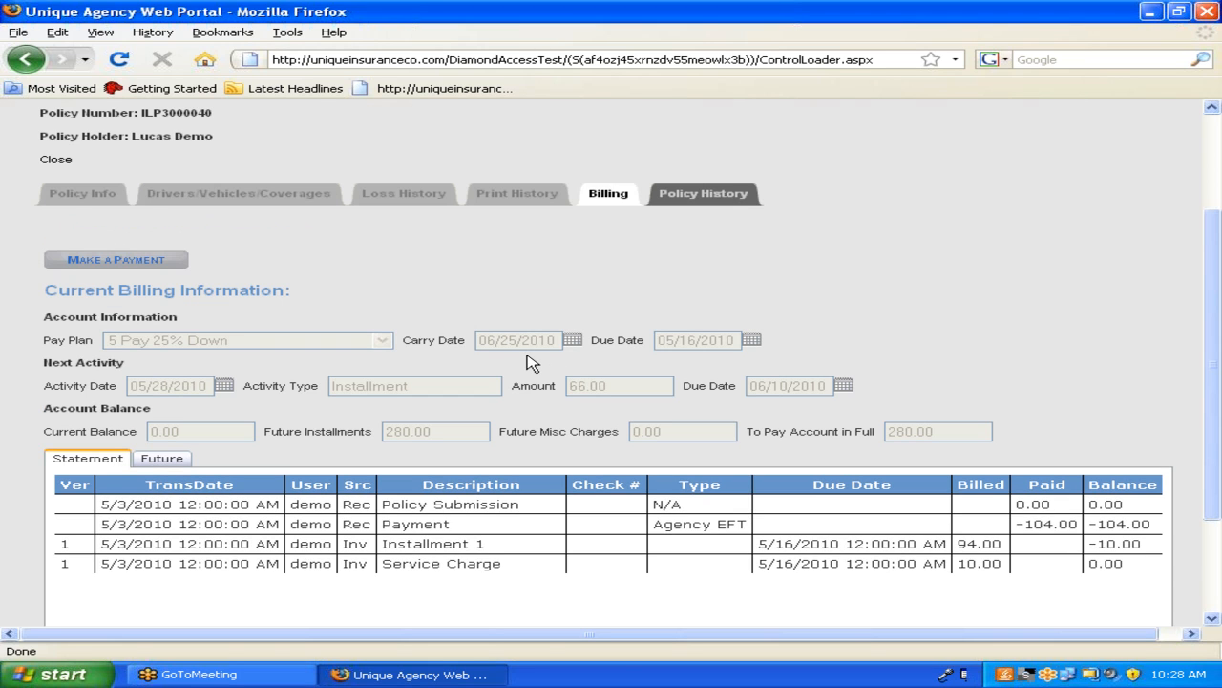
{"action": "scroll", "coordinate": [533, 363], "scroll_direction": "up", "scroll_amount": 2}
{"action": "left_click", "coordinate": [702, 300]}
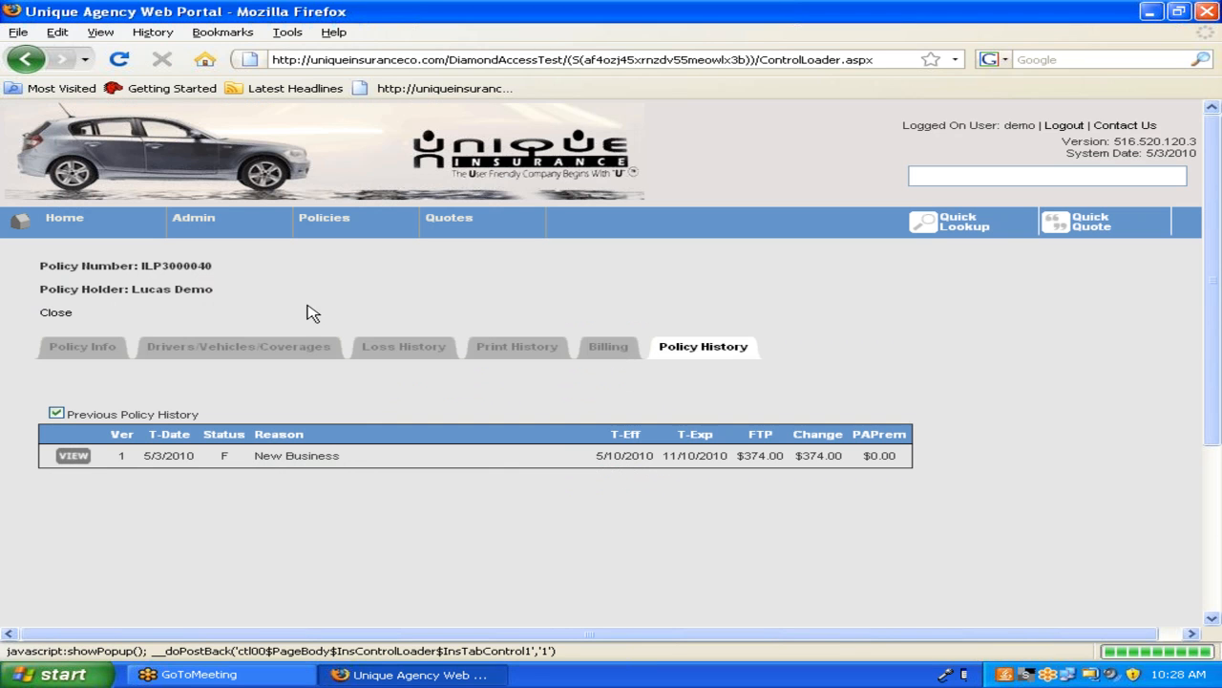